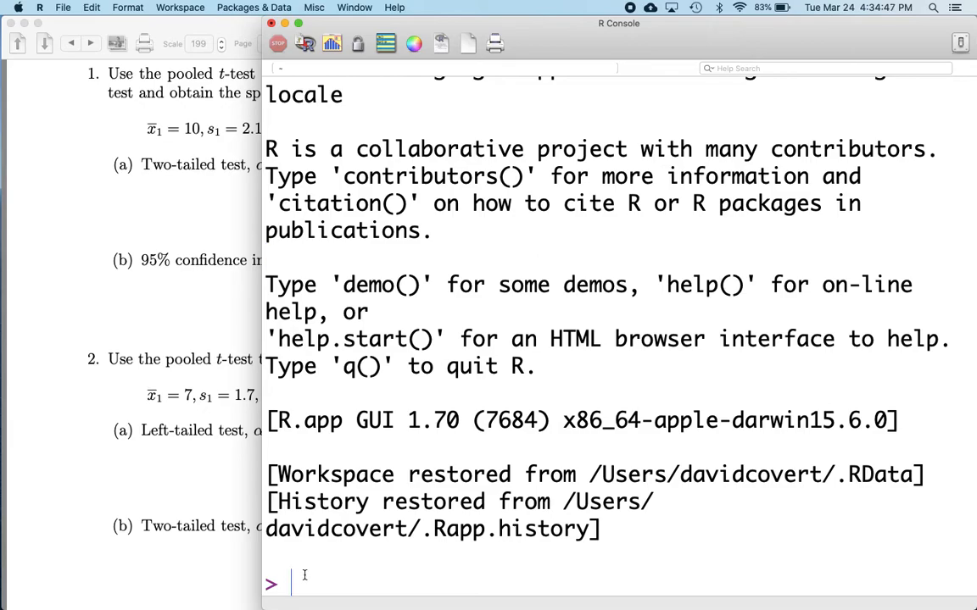
Highlight the first sample's statistics (mean 10, sd 2.1, n 15) in worksheet problem 1
{"action": "left_click", "coordinate": [148, 390]}
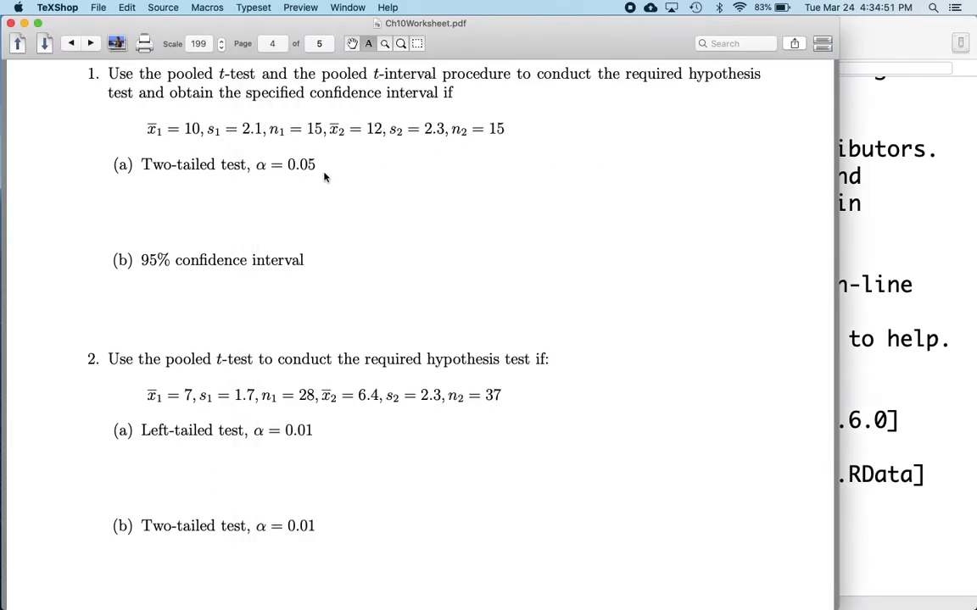
{"action": "left_click_drag", "start_coordinate": [326, 130], "coordinate": [146, 142]}
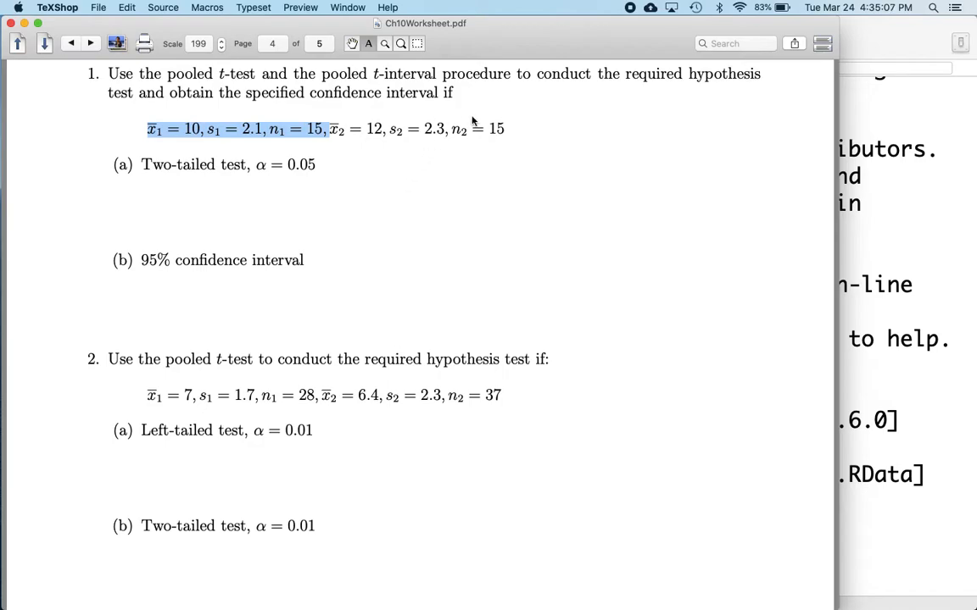
Generate 15 normal random values with mean 10 and sd 2.1 and store them as x1 with rnorm(15,10,2.1)
{"action": "left_click", "coordinate": [875, 481]}
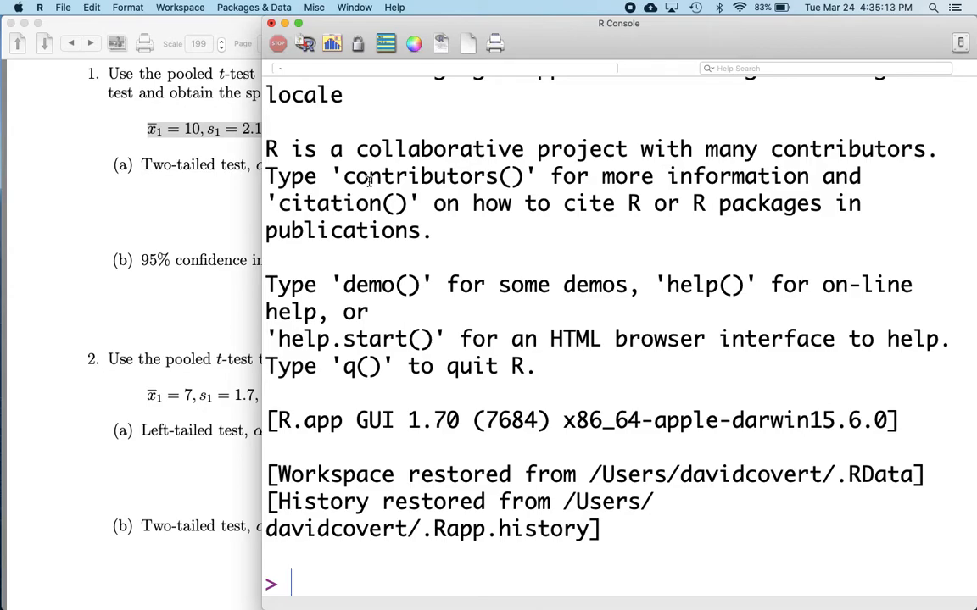
{"action": "type", "text": "x1 ="}
{"action": "mouse_move", "coordinate": [561, 48]}
{"action": "left_mouse_down"}
{"action": "mouse_move", "coordinate": [624, 50]}
{"action": "mouse_move", "coordinate": [560, 42]}
{"action": "left_mouse_up"}
{"action": "type", "text": "rnorm("}
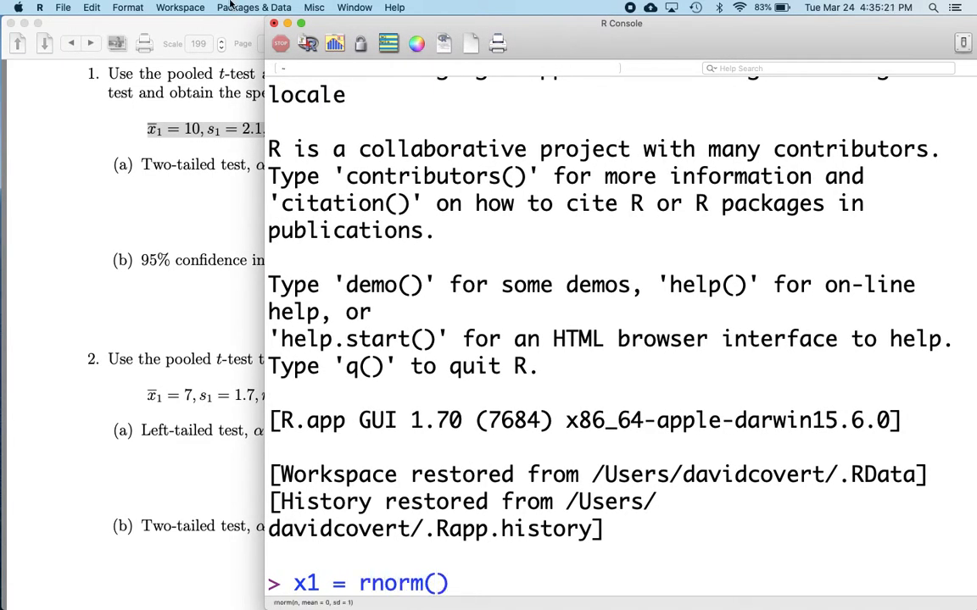
{"action": "type", "text": "15,"}
{"action": "left_click_drag", "start_coordinate": [524, 32], "coordinate": [575, 18]}
{"action": "type", "text": "1"}
{"action": "type", "text": "0,2."}
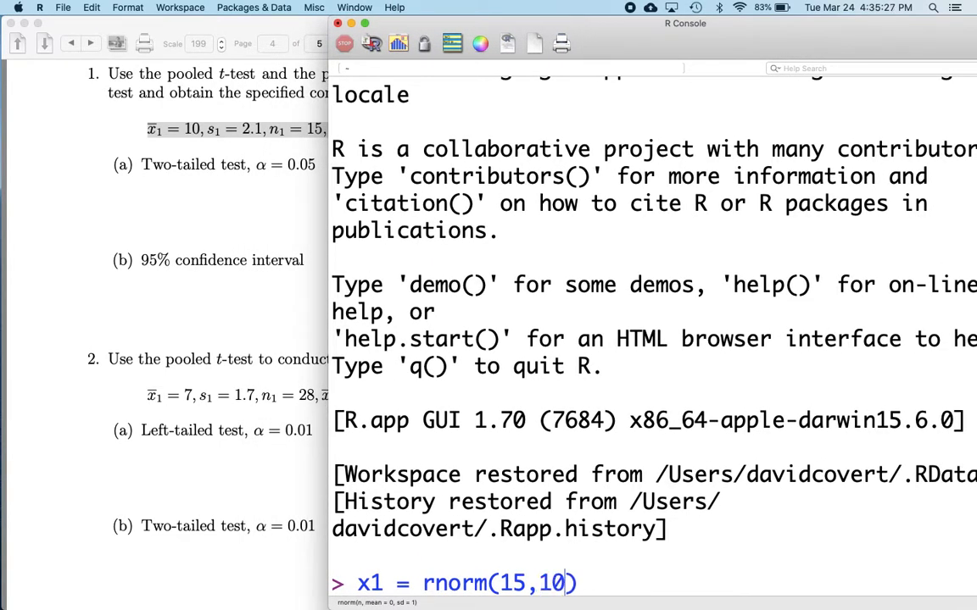
{"action": "type", "text": "1"}
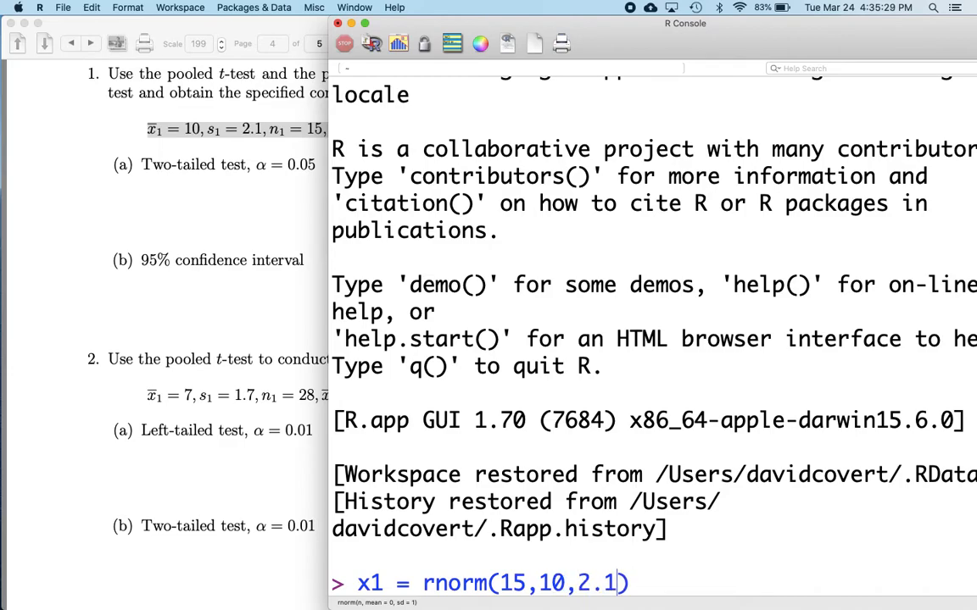
{"action": "key", "text": "Return"}
Display the values of x1 and compute their mean
{"action": "type", "text": "x1"}
{"action": "key", "text": "Return"}
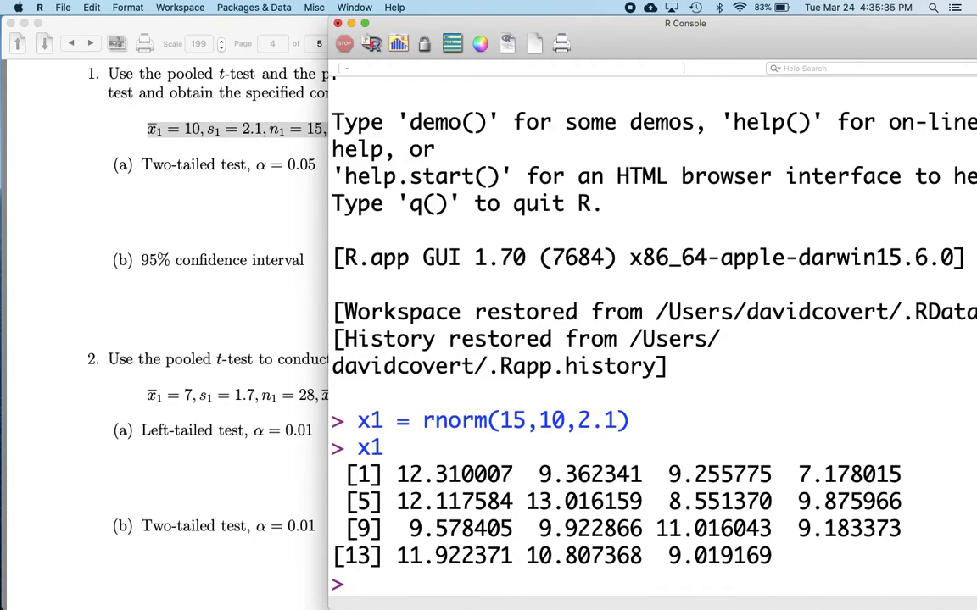
{"action": "type", "text": "mean(x1"}
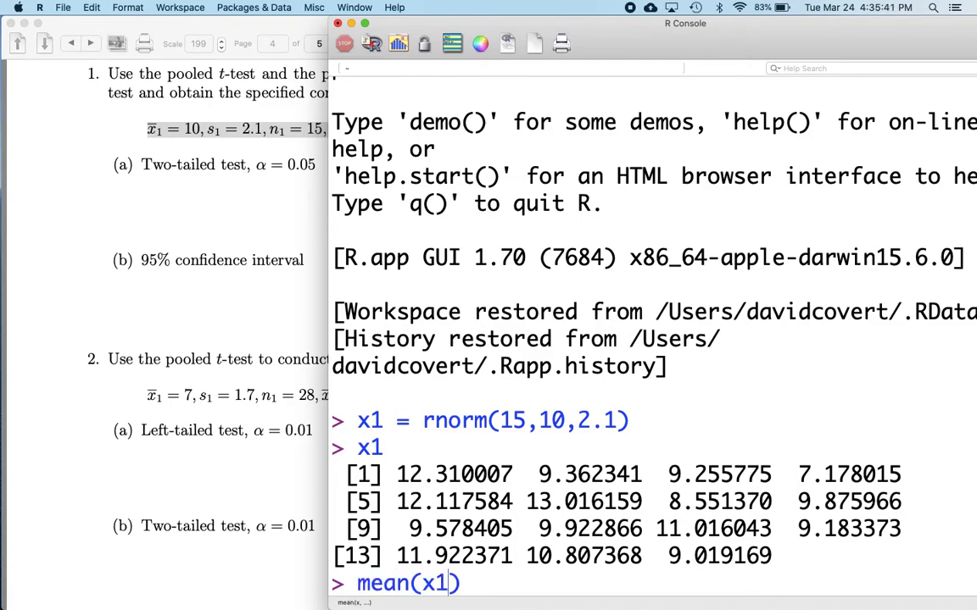
{"action": "key", "text": "Return"}
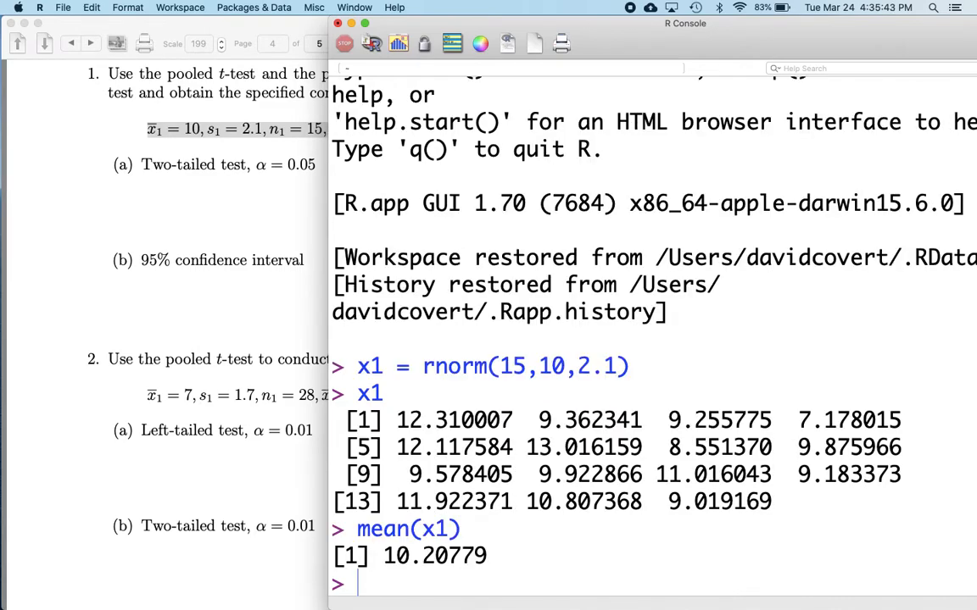
Compute the standard deviation of x1 with sd(x1)
{"action": "type", "text": "sd(x1"}
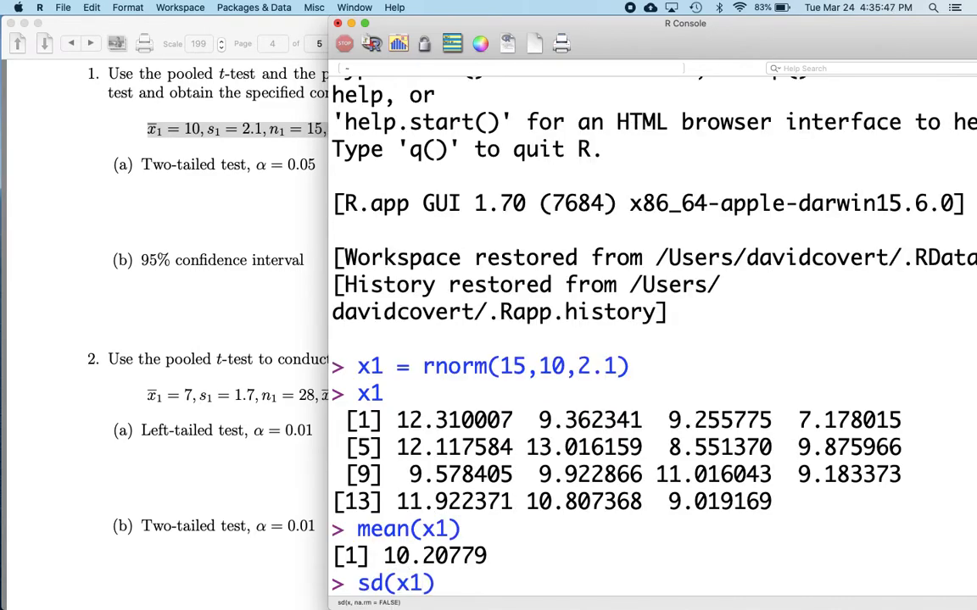
{"action": "key", "text": "Return"}
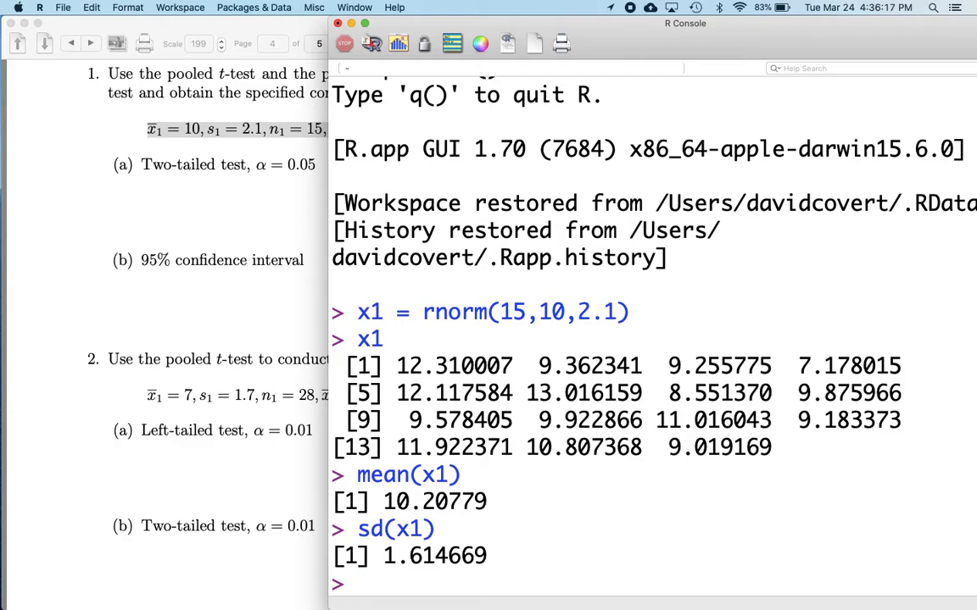
Center the data by storing x1-mean(x1) as x2 and display x2
{"action": "type", "text": "x2=x1-m"}
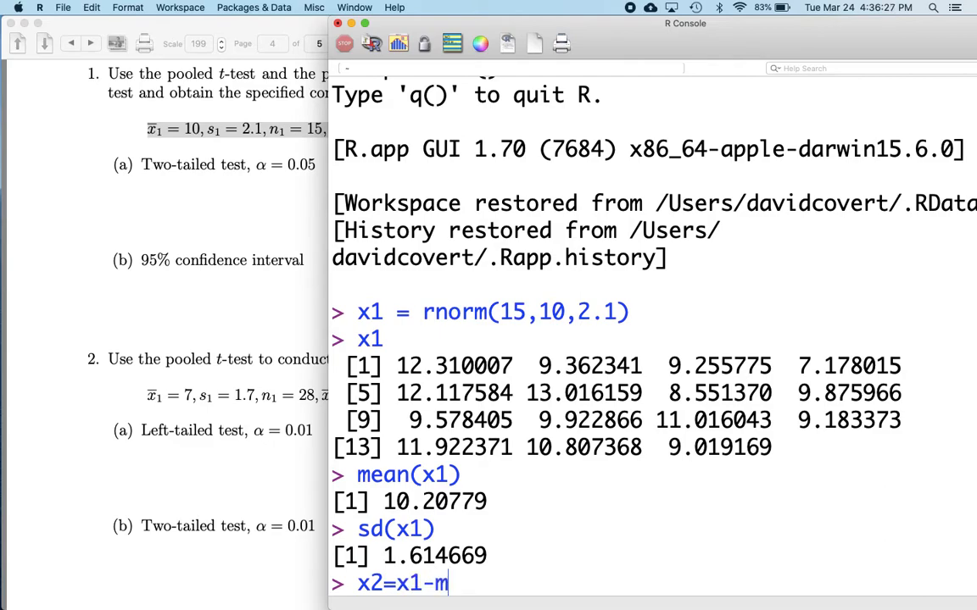
{"action": "type", "text": "ean(x1"}
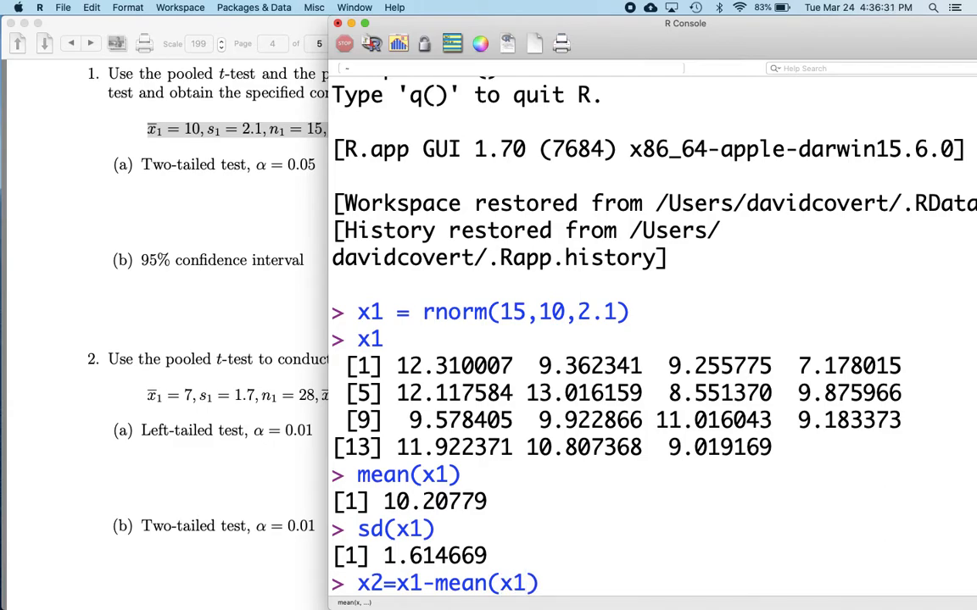
{"action": "key", "text": "Return"}
{"action": "type", "text": "x2"}
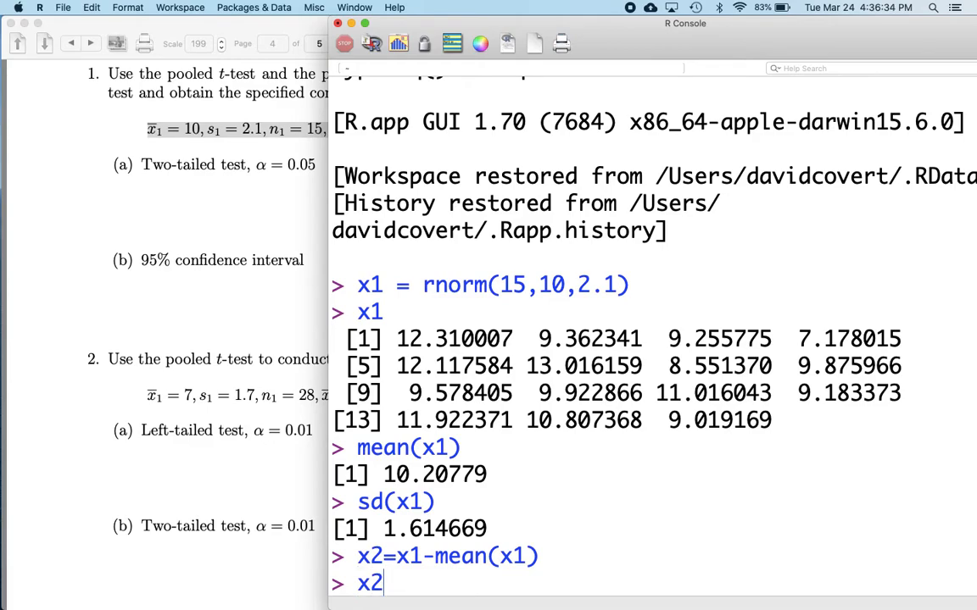
{"action": "key", "text": "Return"}
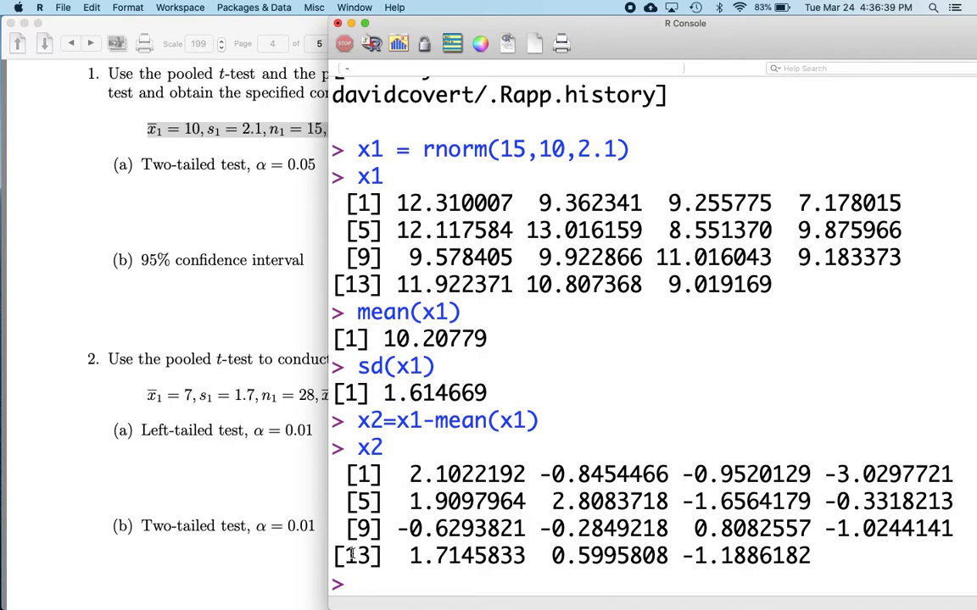
Compute the mean of x2, both raw and rounded to 10 digits with round(mean(x2),10)
{"action": "type", "text": "mean(x2"}
{"action": "key", "text": "Return"}
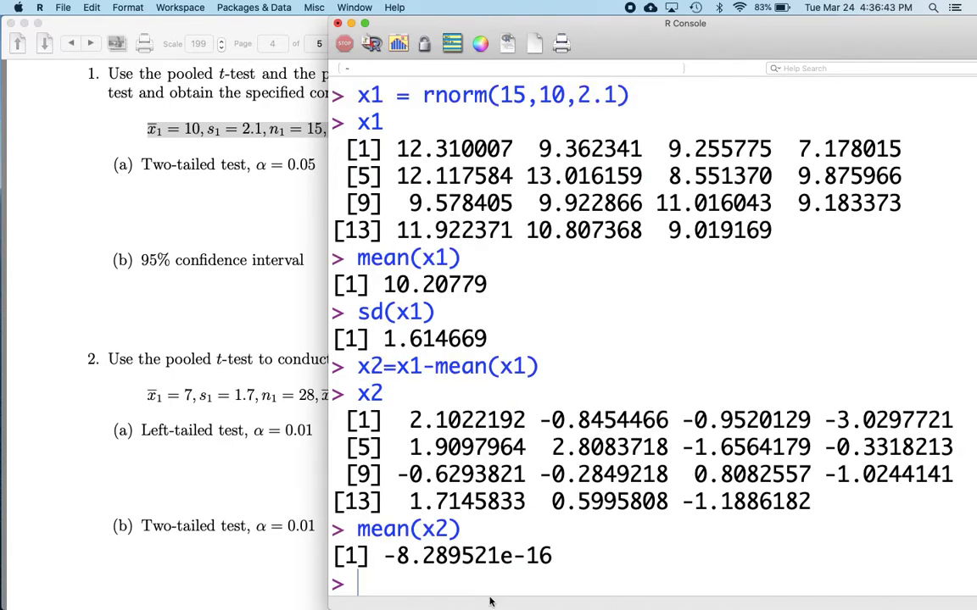
{"action": "left_click_drag", "start_coordinate": [582, 556], "coordinate": [495, 560]}
{"action": "left_click", "coordinate": [560, 556]}
{"action": "left_click", "coordinate": [425, 570]}
{"action": "type", "text": "round(mean(x"}
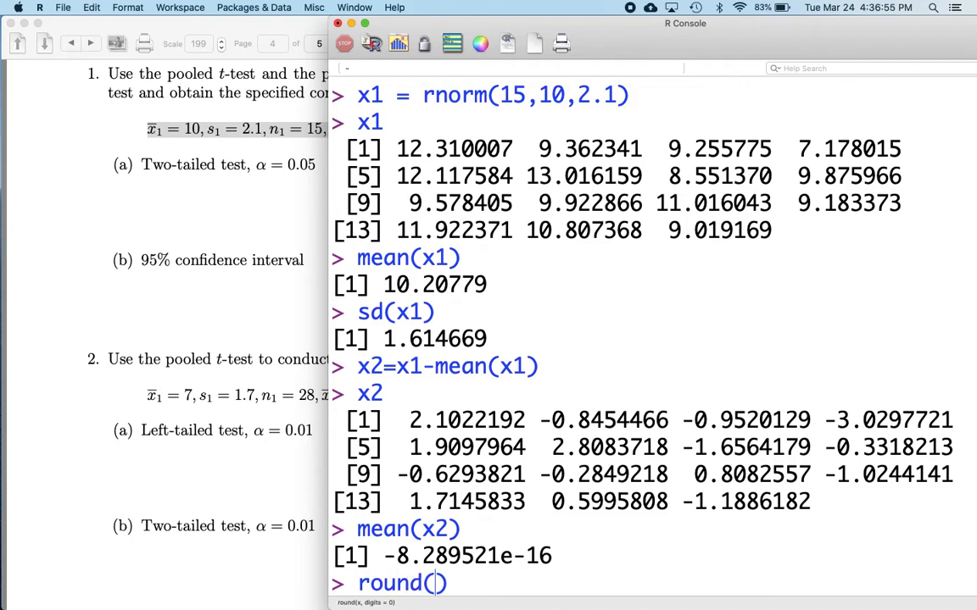
{"action": "type", "text": "2),10"}
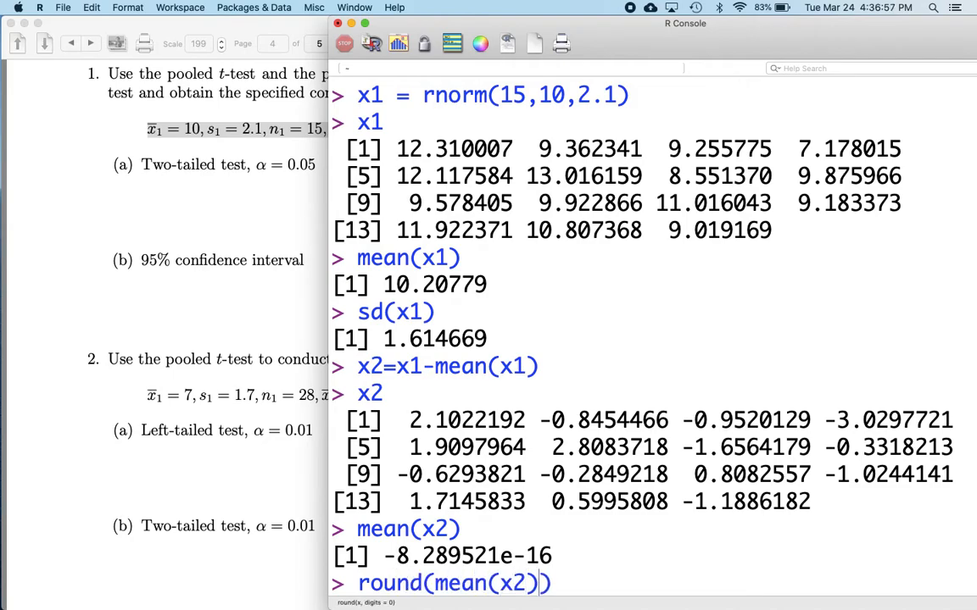
{"action": "key", "text": "Return"}
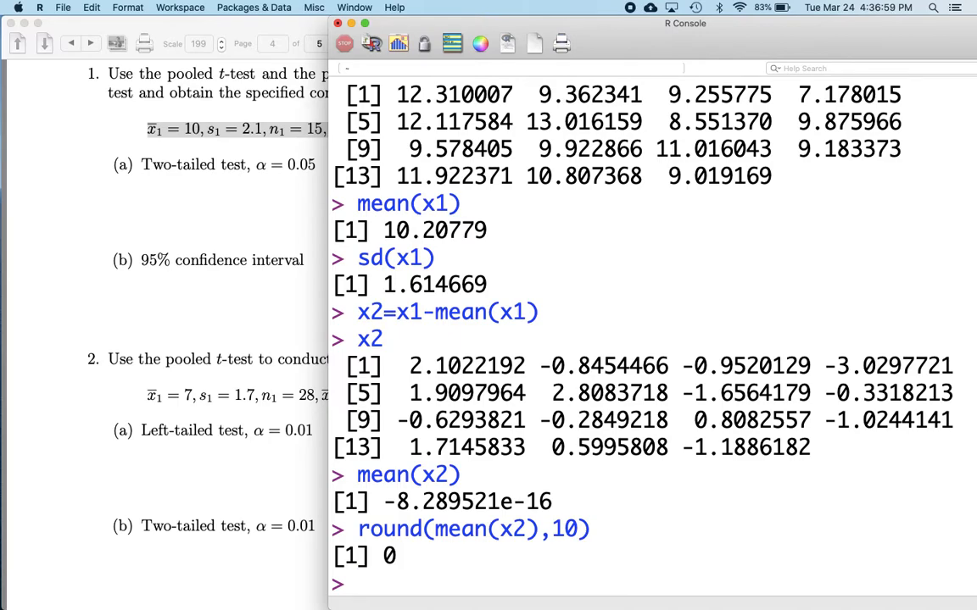
Rescale the centered data to standard deviation 2.1 as x3=x2*2.1/sd(x2) and display x3
{"action": "left_click_drag", "start_coordinate": [552, 501], "coordinate": [511, 501]}
{"action": "left_click", "coordinate": [429, 576]}
{"action": "type", "text": "x3=x2"}
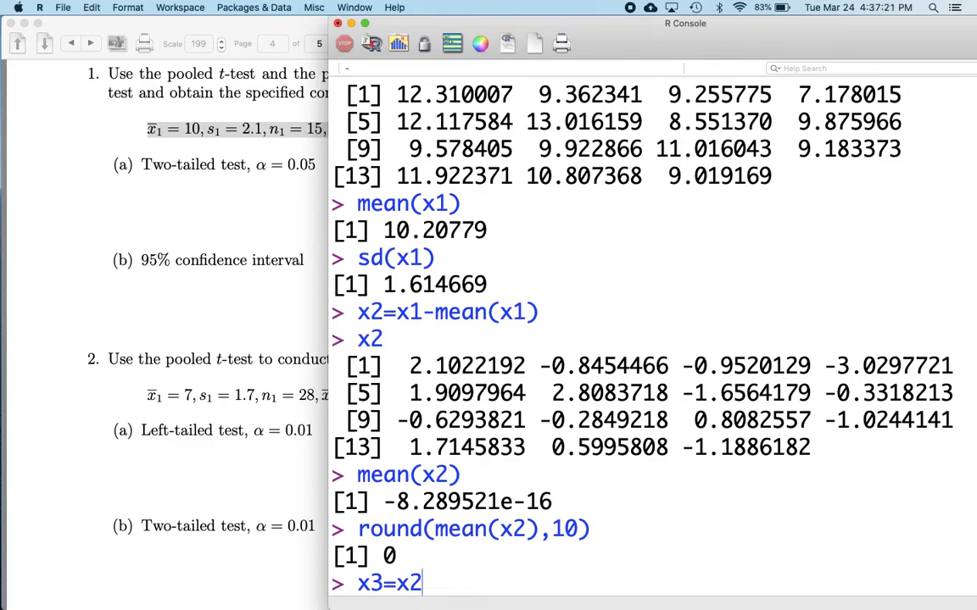
{"action": "type", "text": "*2.1/"}
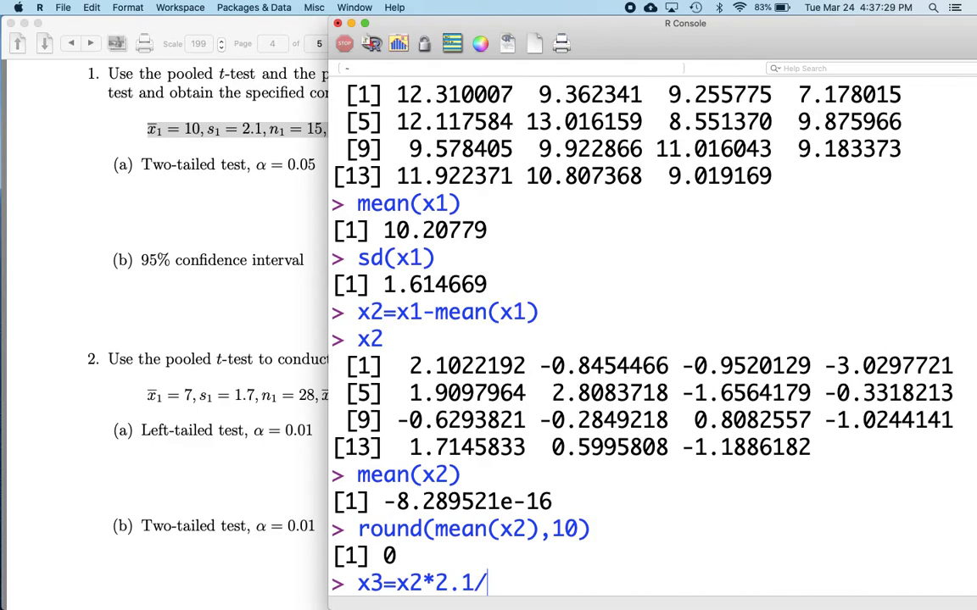
{"action": "type", "text": "sd(x2)"}
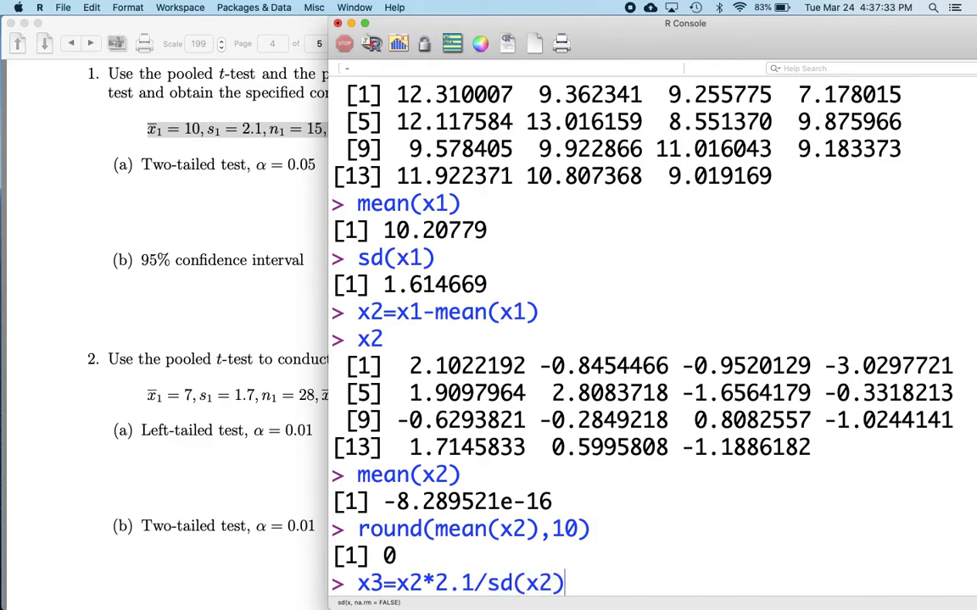
{"action": "key", "text": "Return"}
{"action": "type", "text": "x3"}
{"action": "key", "text": "Return"}
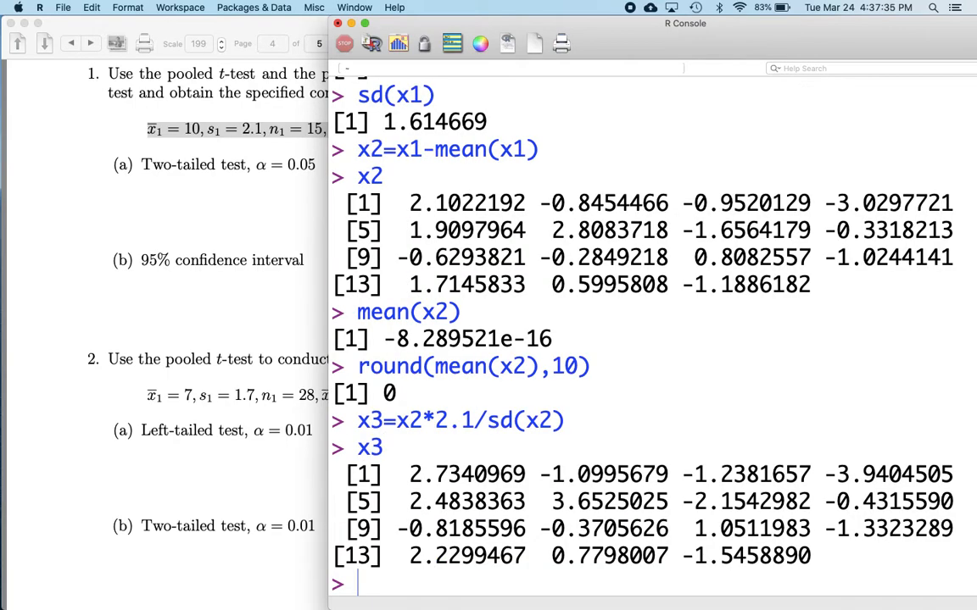
Compute the mean and standard deviation of x3
{"action": "type", "text": "mean(x3)"}
{"action": "key", "text": "Return"}
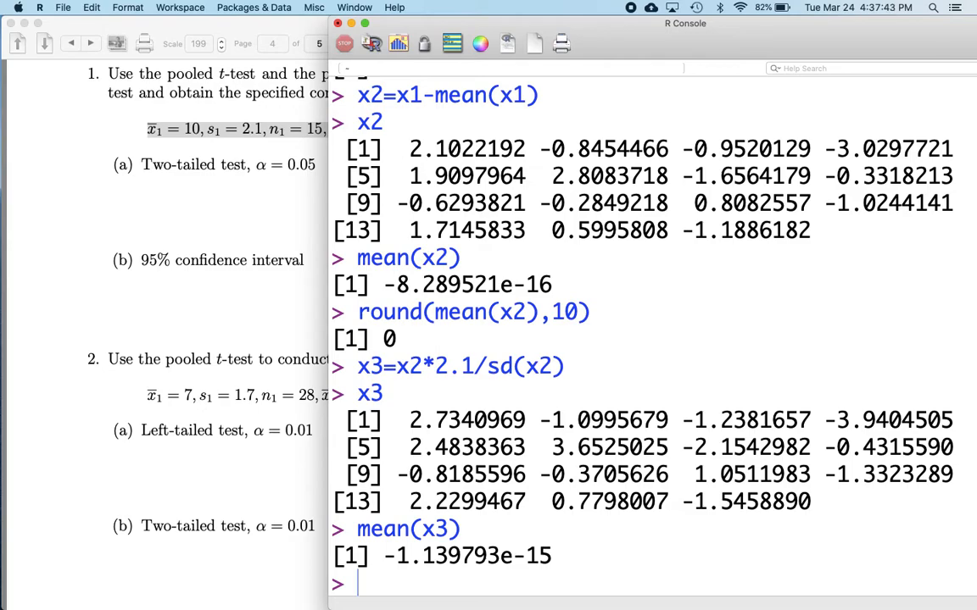
{"action": "type", "text": "sd(x3"}
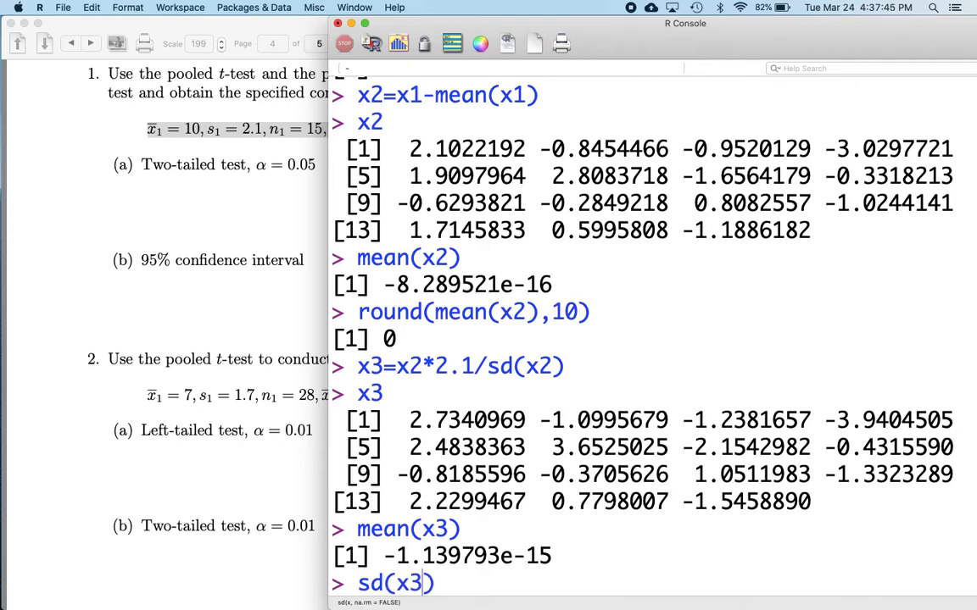
{"action": "key", "text": "Return"}
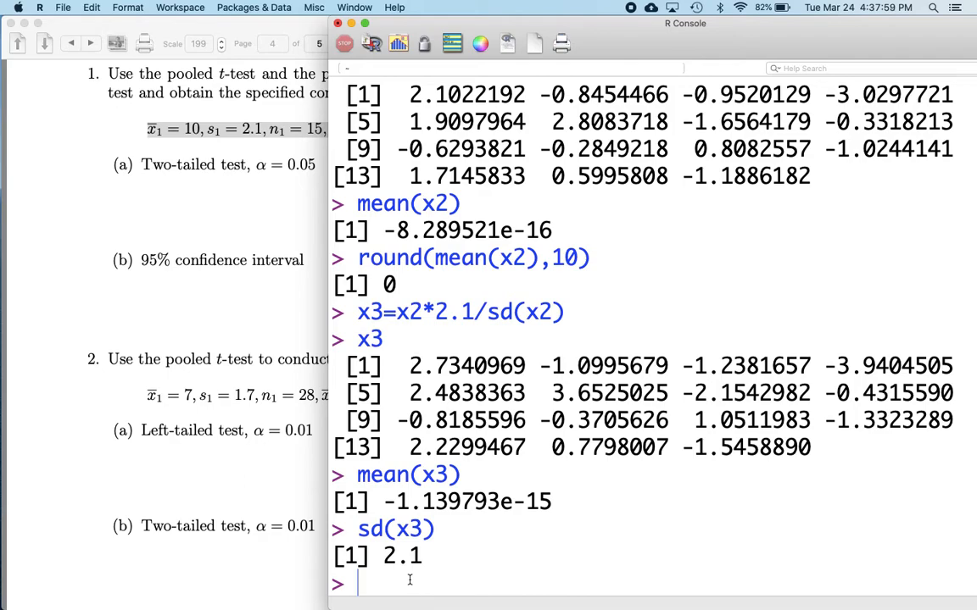
Shift the data to mean 10 by storing x3+10 as x4 and display x4
{"action": "type", "text": "x4=x3+10"}
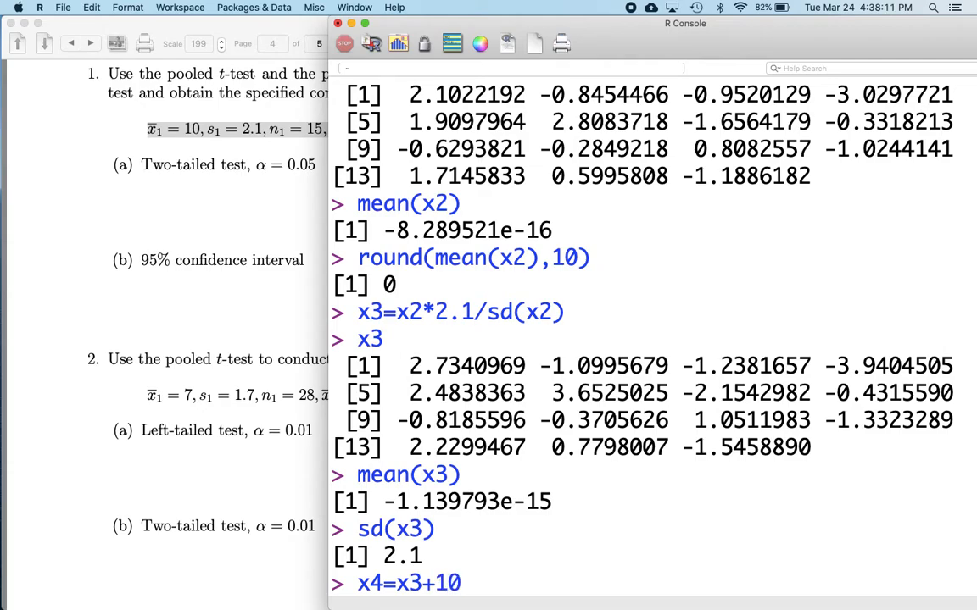
{"action": "key", "text": "Return"}
{"action": "type", "text": "x4"}
{"action": "key", "text": "Return"}
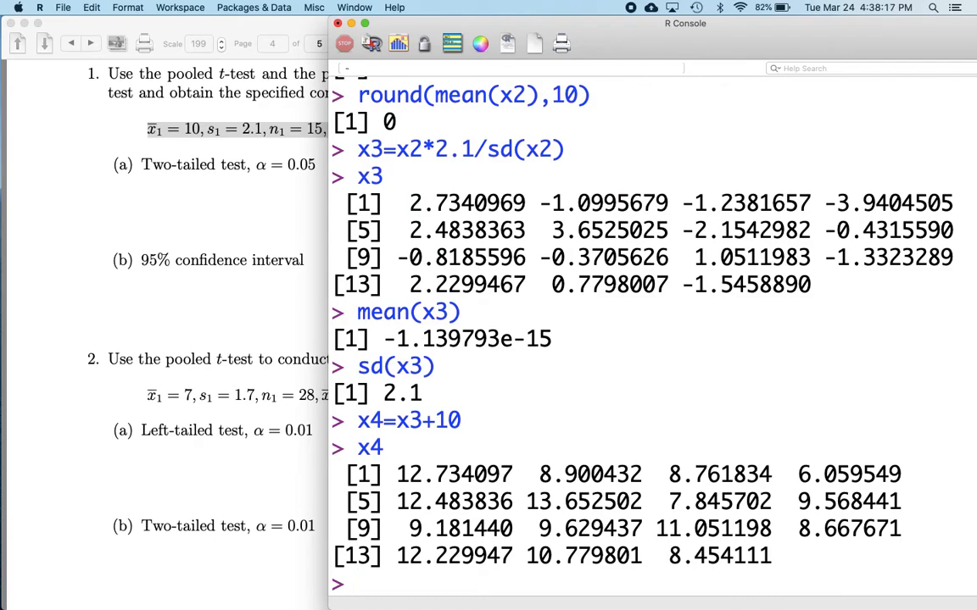
Verify x4 with its mean, standard deviation and length
{"action": "type", "text": "mean(x4"}
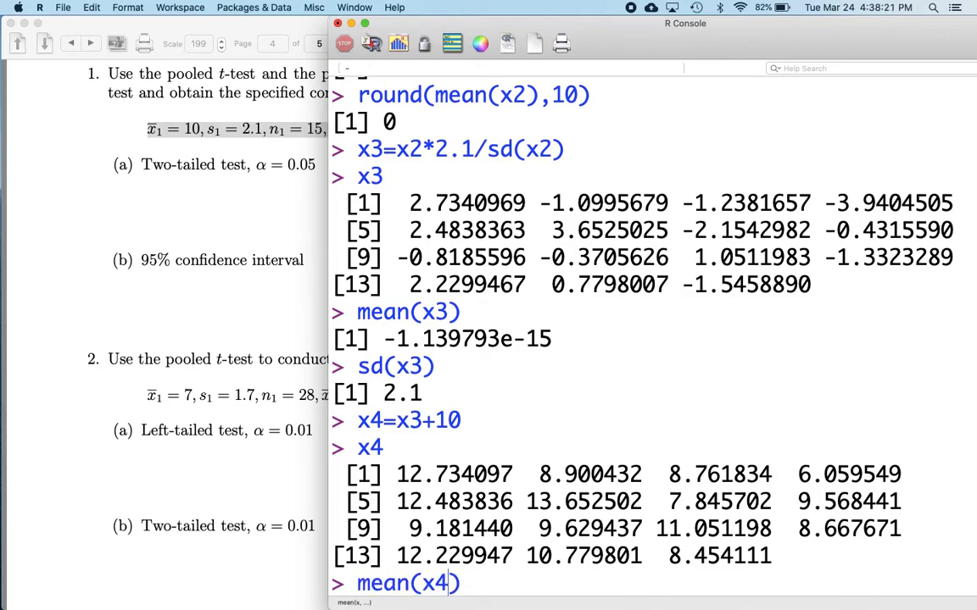
{"action": "key", "text": "Return"}
{"action": "type", "text": "sd(x4"}
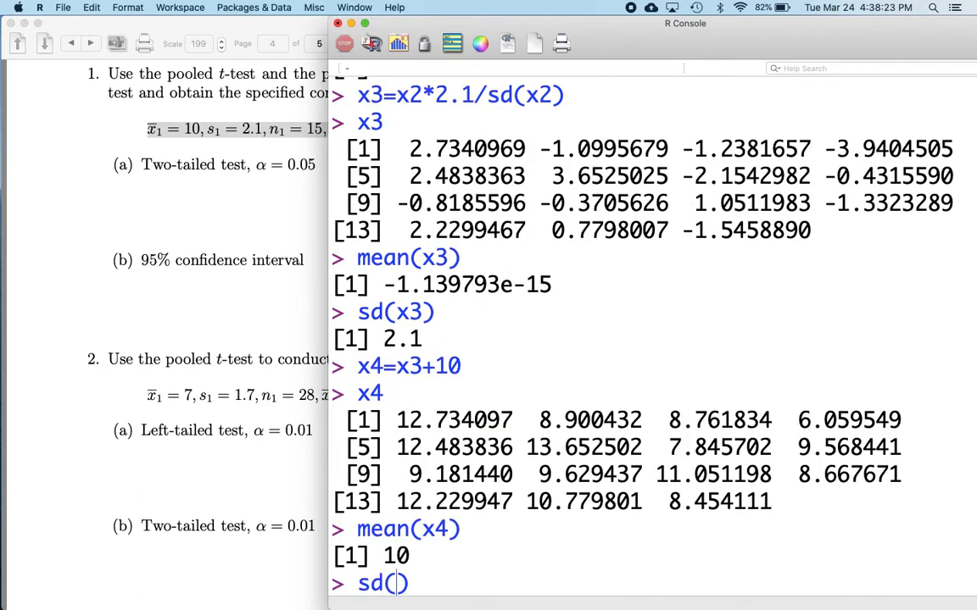
{"action": "key", "text": "Return"}
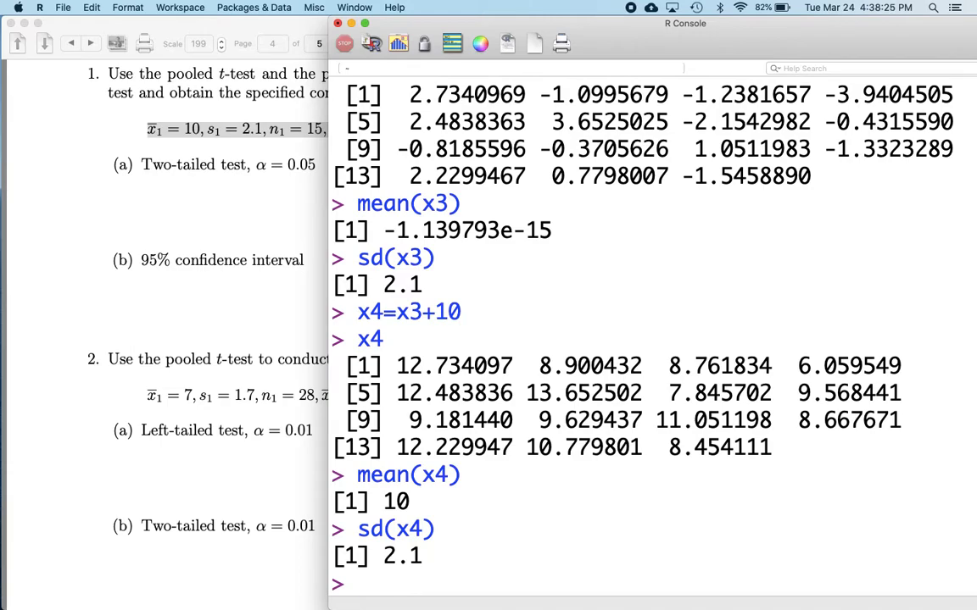
{"action": "type", "text": "length(x4"}
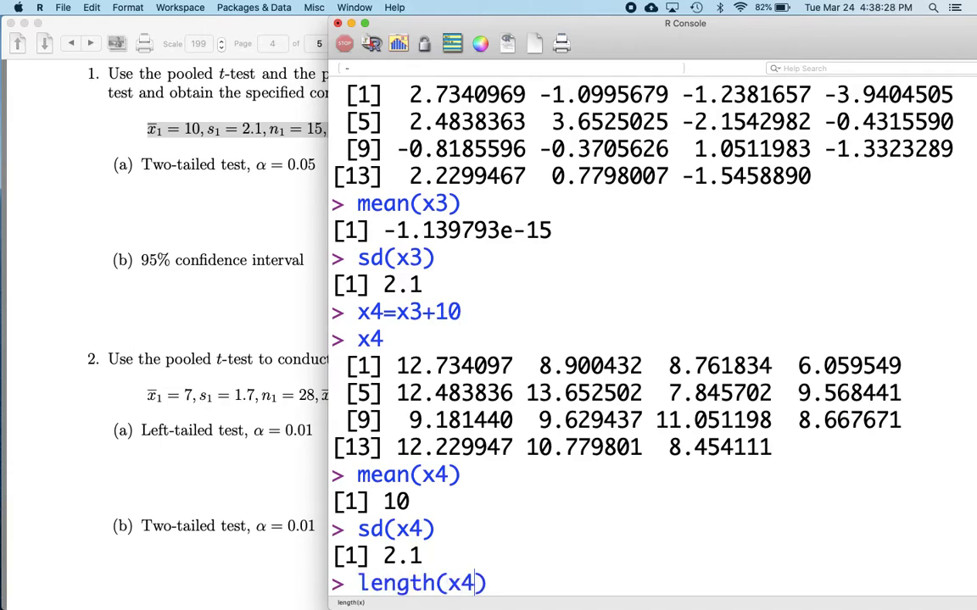
{"action": "key", "text": "Return"}
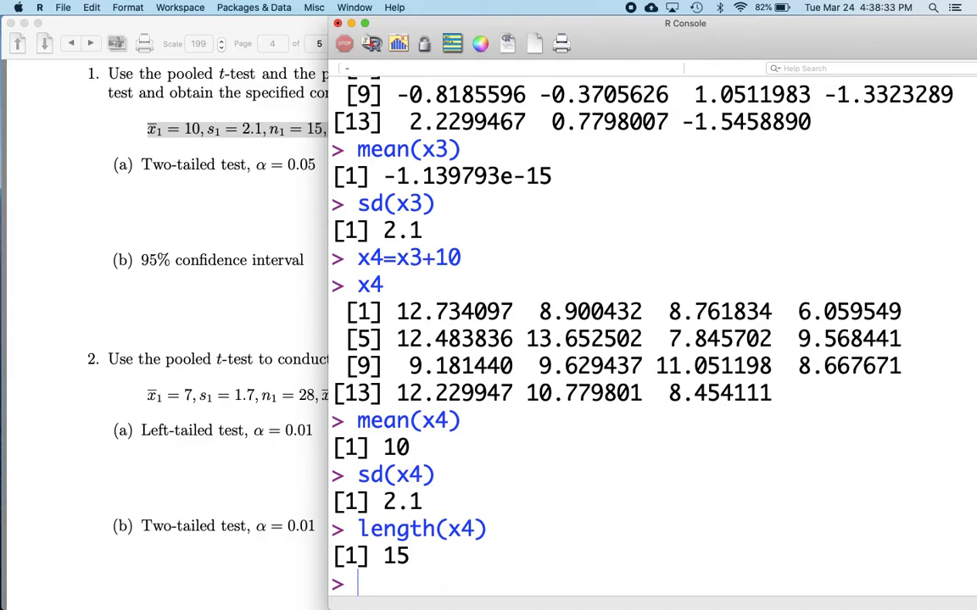
Return to the worksheet and highlight the first sample's statistics in problem 1
{"action": "left_click", "coordinate": [233, 257]}
{"action": "left_click", "coordinate": [215, 199]}
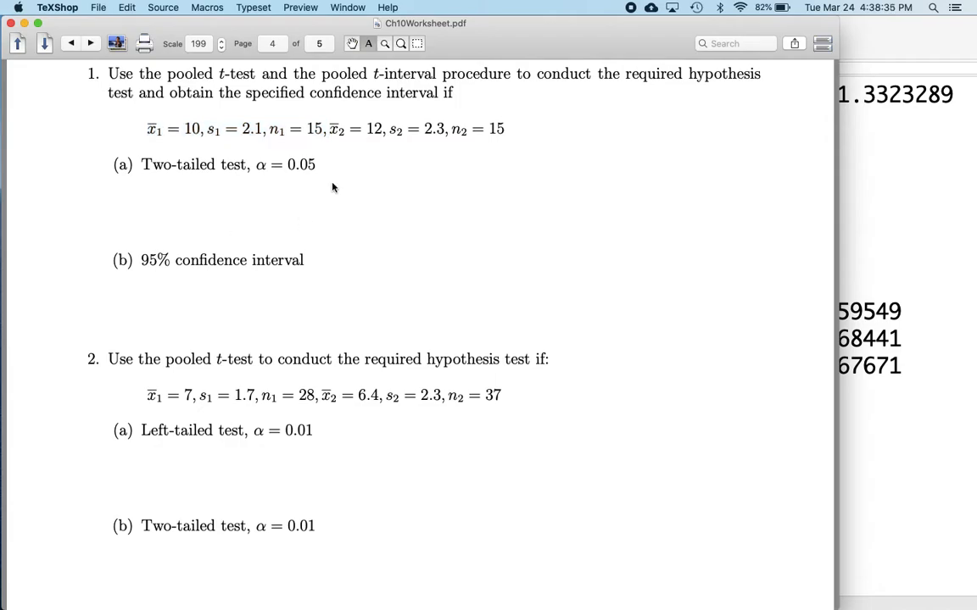
{"action": "left_click_drag", "start_coordinate": [322, 133], "coordinate": [146, 136]}
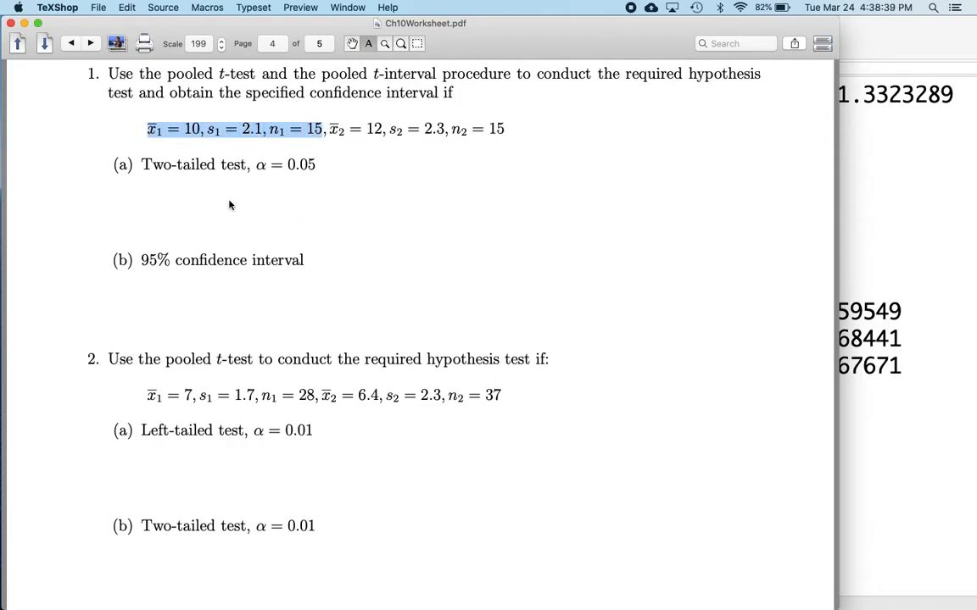
Highlight the second sample's statistics in problem 1 and return to the R console beside the worksheet
{"action": "left_click", "coordinate": [386, 257]}
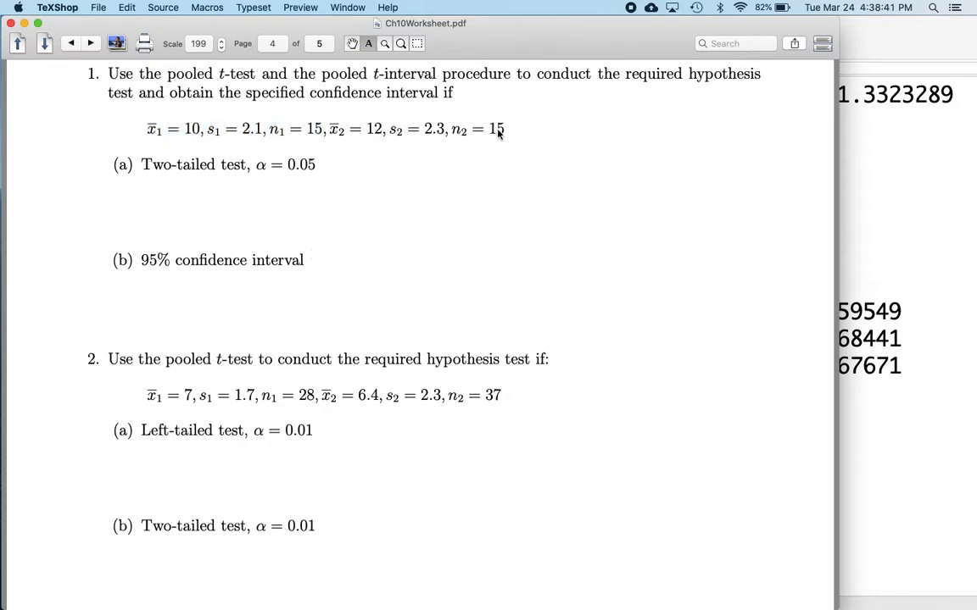
{"action": "left_click_drag", "start_coordinate": [507, 129], "coordinate": [330, 131]}
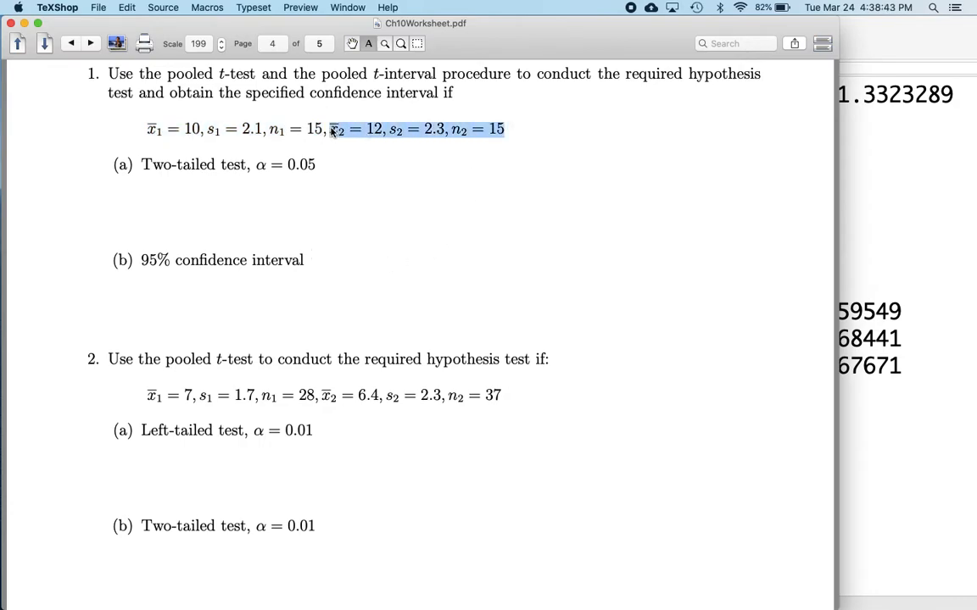
{"action": "left_click", "coordinate": [924, 338]}
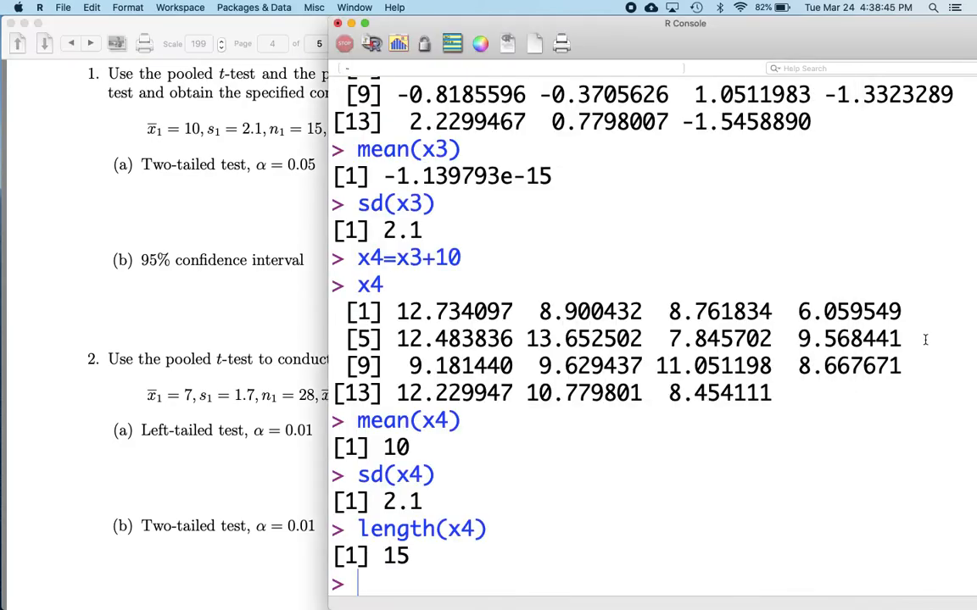
{"action": "left_click_drag", "start_coordinate": [327, 310], "coordinate": [514, 310]}
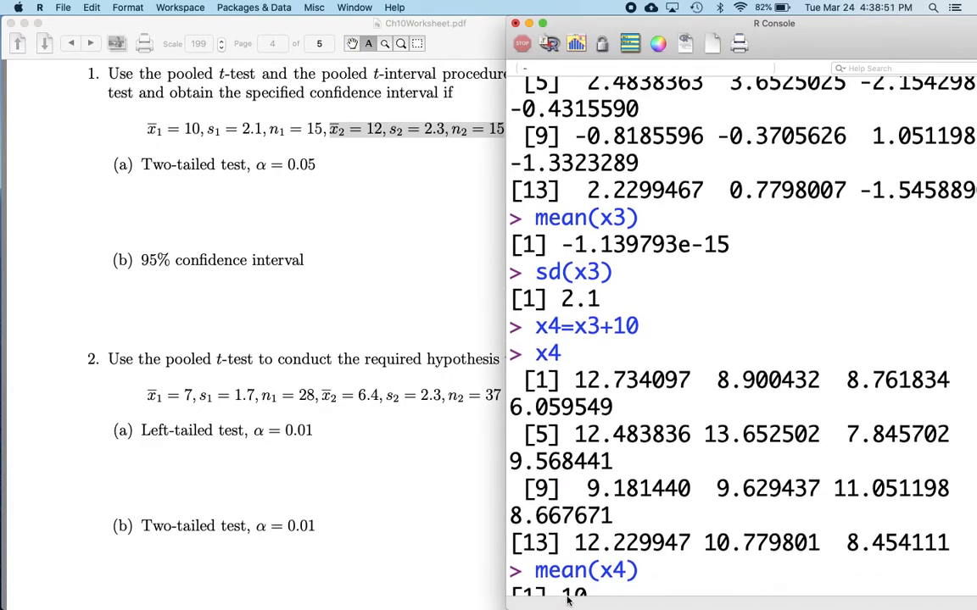
Generate y1 as 15 normal random values with mean 12 and standard deviation 2.3 using rnorm(15,12,2.3)
{"action": "type", "text": "y1"}
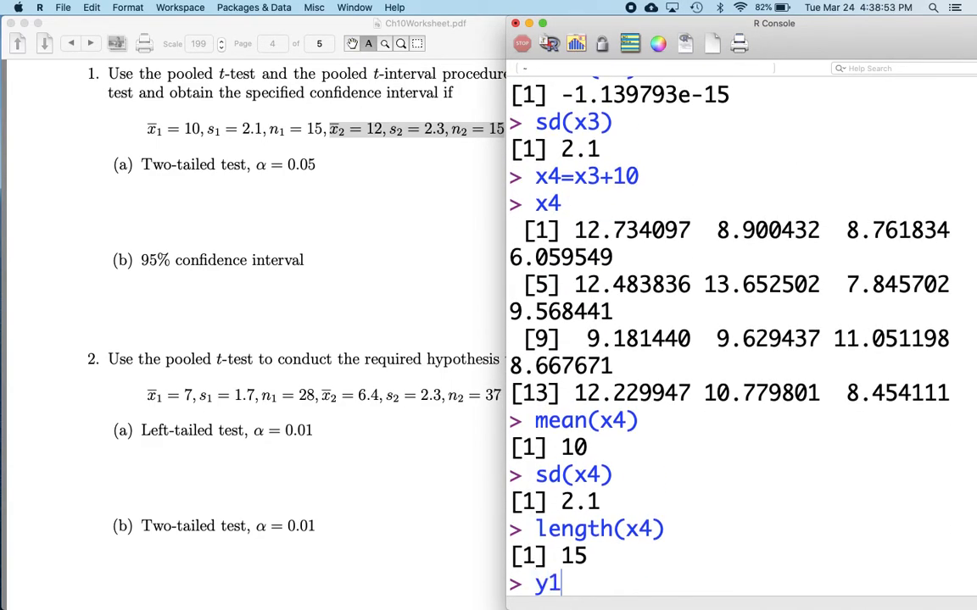
{"action": "type", "text": "=rnorm(15,"}
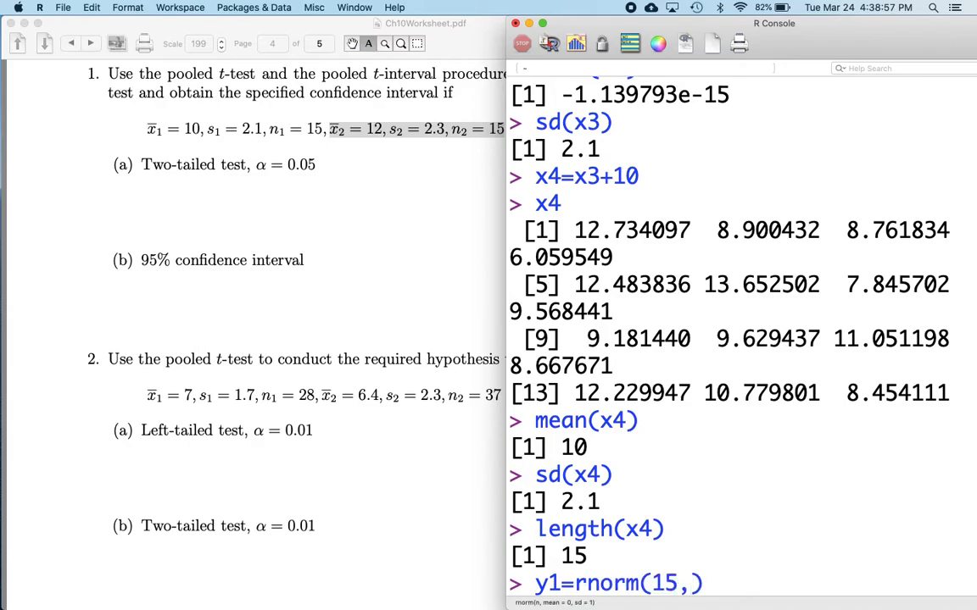
{"action": "type", "text": "12,2.3"}
{"action": "key", "text": "Return"}
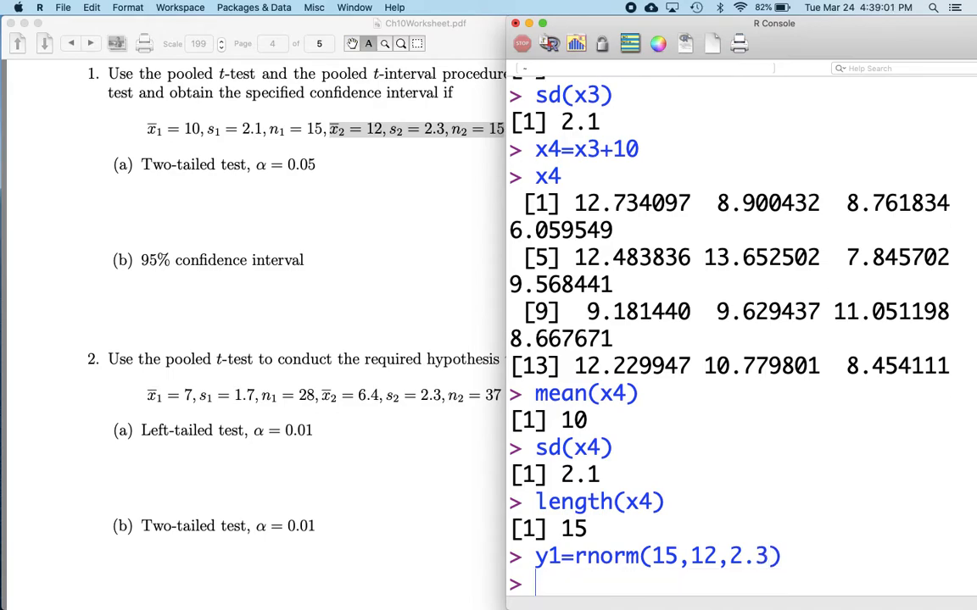
Display y1 and compute its mean
{"action": "type", "text": "y1"}
{"action": "key", "text": "Return"}
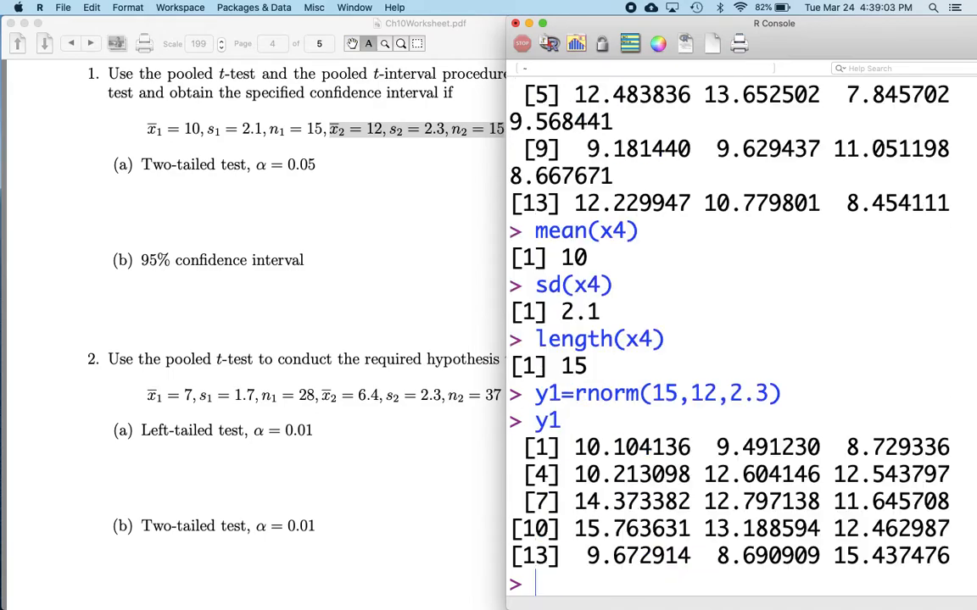
{"action": "type", "text": "mean(y"}
{"action": "type", "text": "1"}
{"action": "key", "text": "Return"}
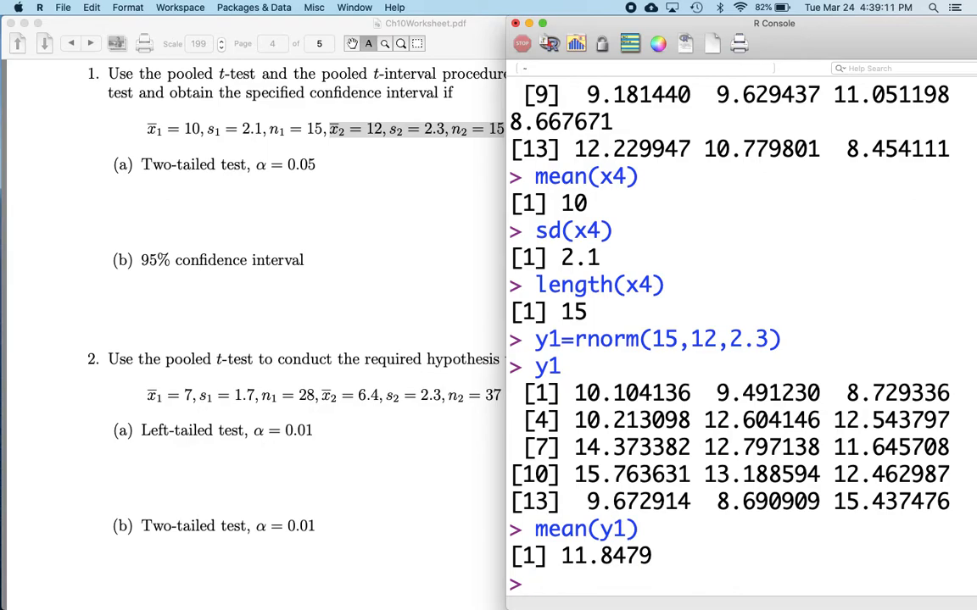
Center the data by storing y1-mean(y1) as y2, then compute the mean of y2
{"action": "type", "text": "y2=y1-mean)y1"}
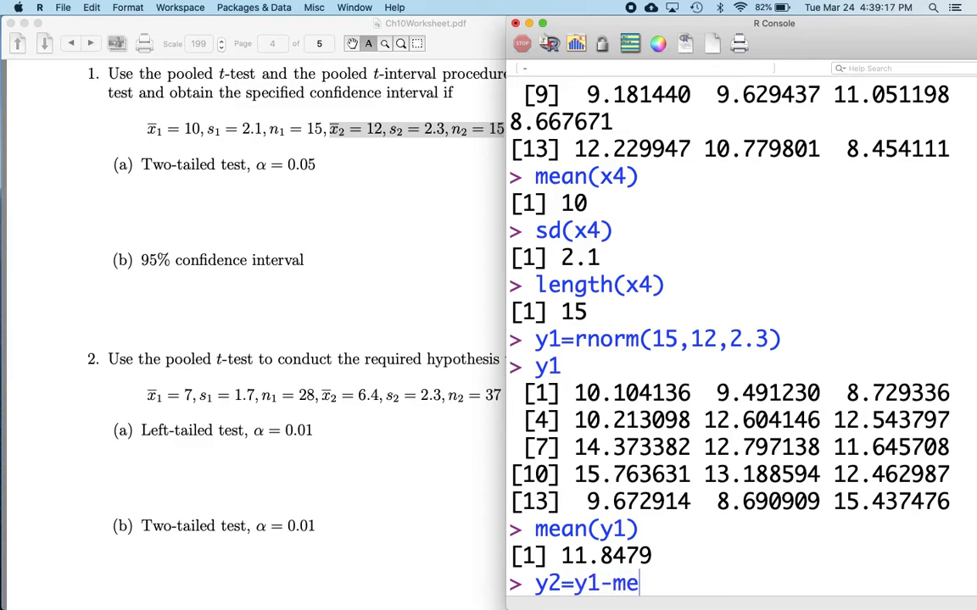
{"action": "key", "text": "BackSpace"}
{"action": "key", "text": "BackSpace"}
{"action": "key", "text": "BackSpace"}
{"action": "type", "text": "(y1"}
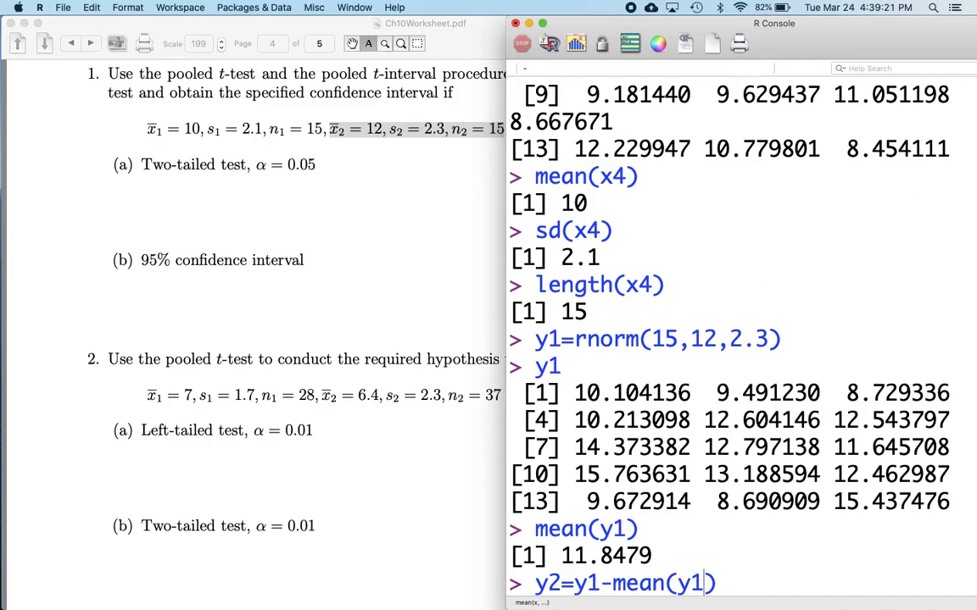
{"action": "key", "text": "Return"}
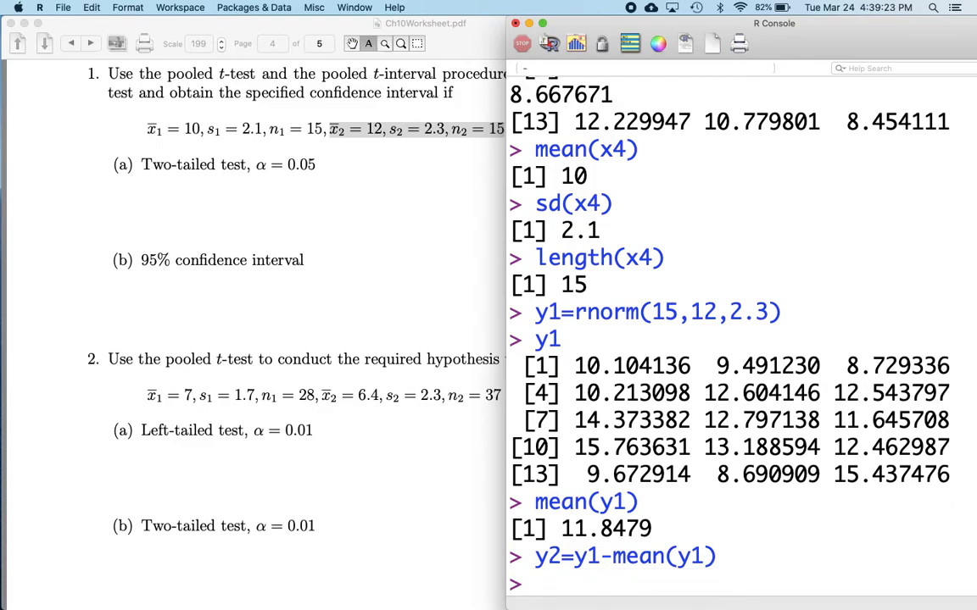
{"action": "type", "text": "mean(y2"}
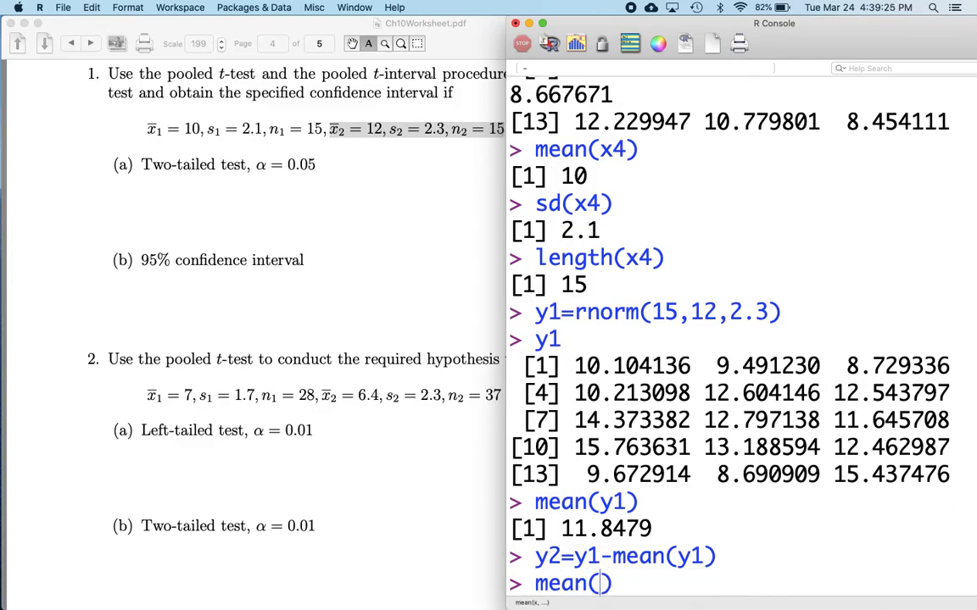
{"action": "key", "text": "Return"}
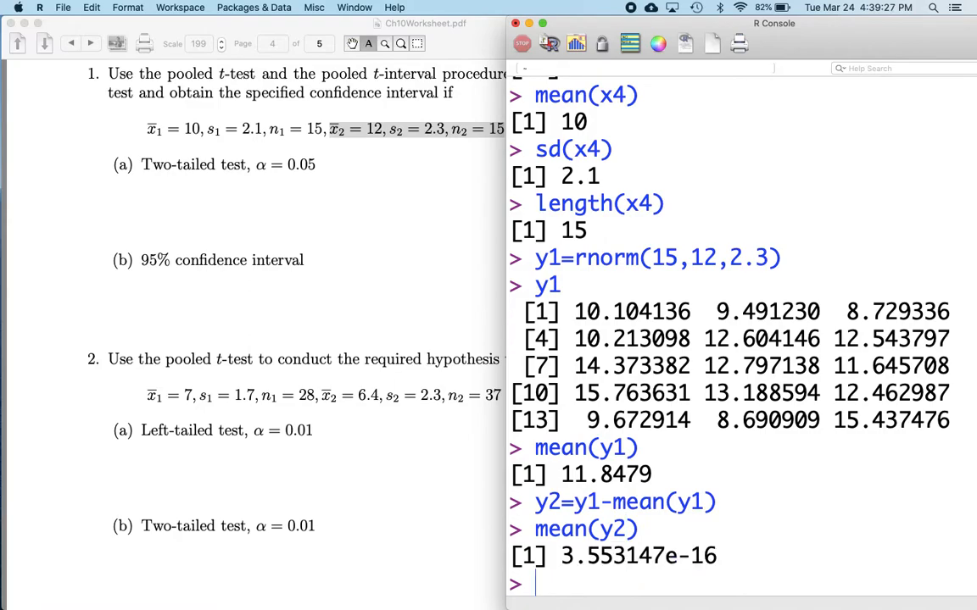
Rescale to standard deviation 2.3 by storing y2*2.3/sd(y2) as y3, then compute sd of y3
{"action": "type", "text": "y3=y2*2.3/"}
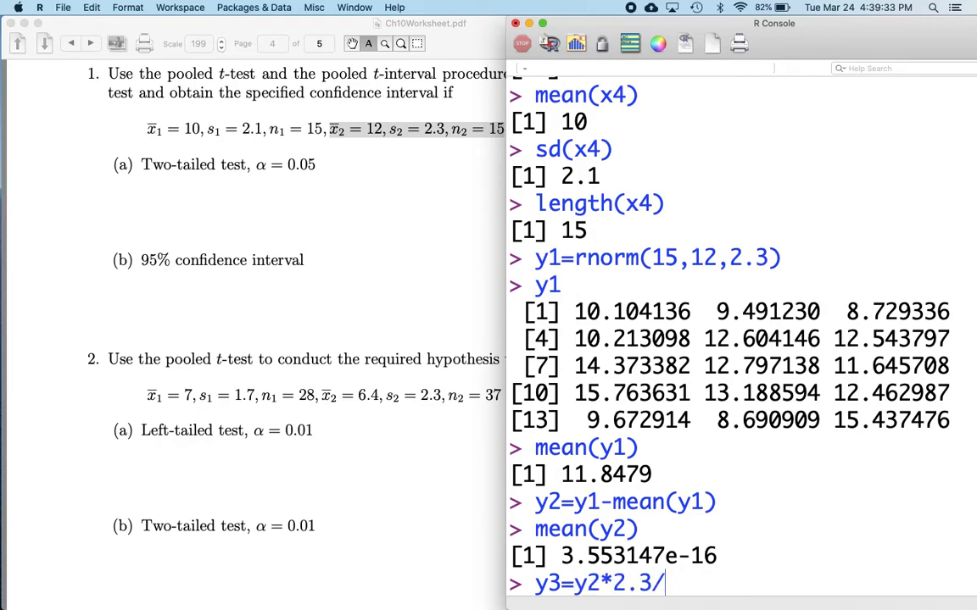
{"action": "type", "text": "sd(x2"}
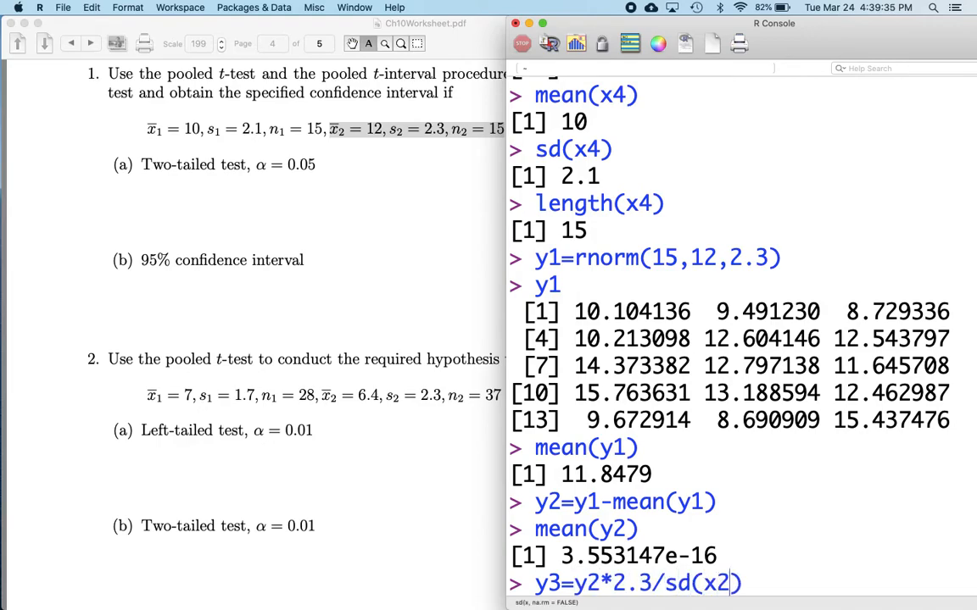
{"action": "key", "text": "BackSpace"}
{"action": "key", "text": "BackSpace"}
{"action": "type", "text": "y2"}
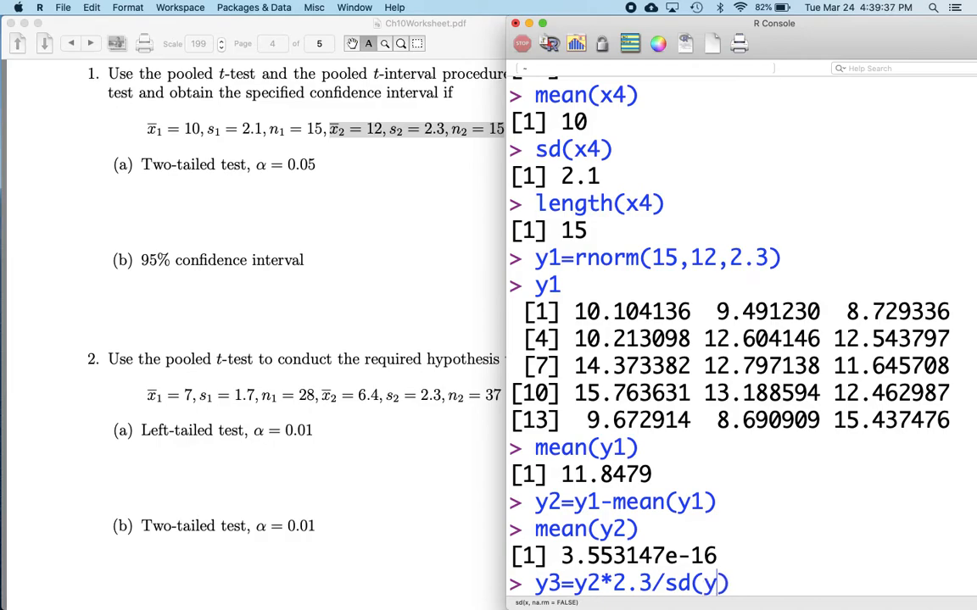
{"action": "key", "text": "Return"}
{"action": "type", "text": "sd(y3"}
{"action": "key", "text": "Return"}
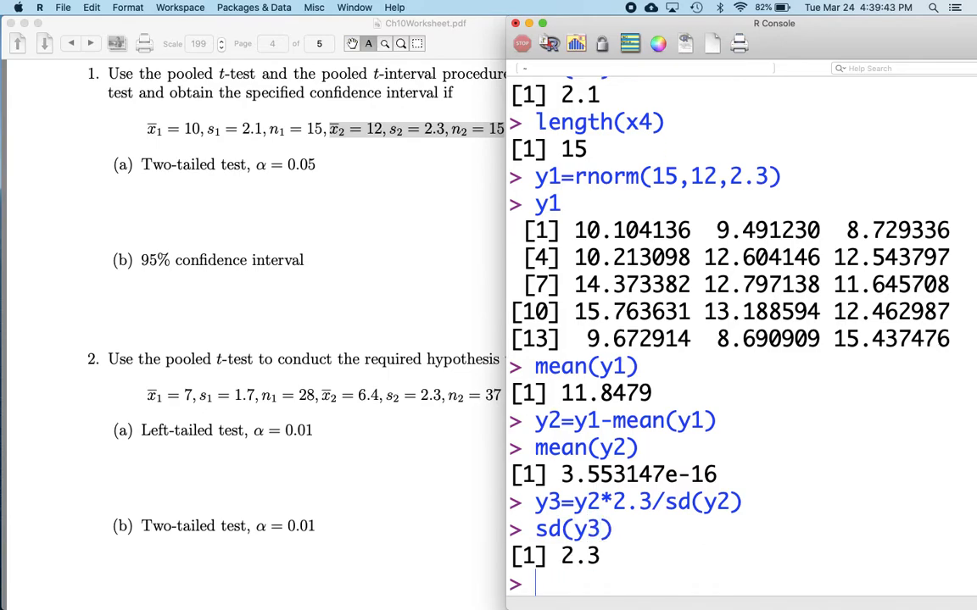
Shift the data to mean 12 by storing y3+12 as y4, checking the second sample mean on the worksheet
{"action": "type", "text": "y4=y3+"}
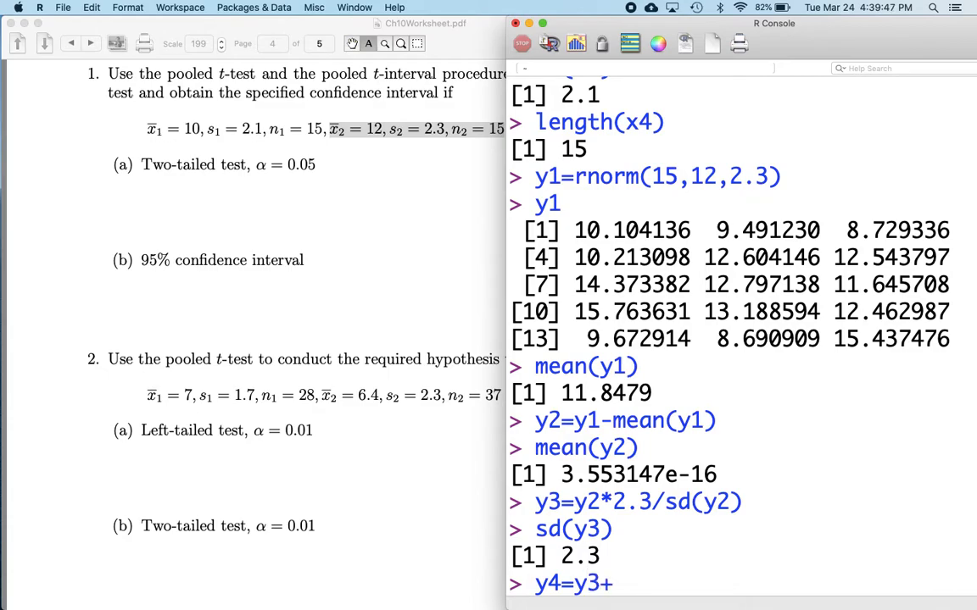
{"action": "type", "text": "12"}
{"action": "left_click", "coordinate": [386, 288]}
{"action": "left_click", "coordinate": [382, 148]}
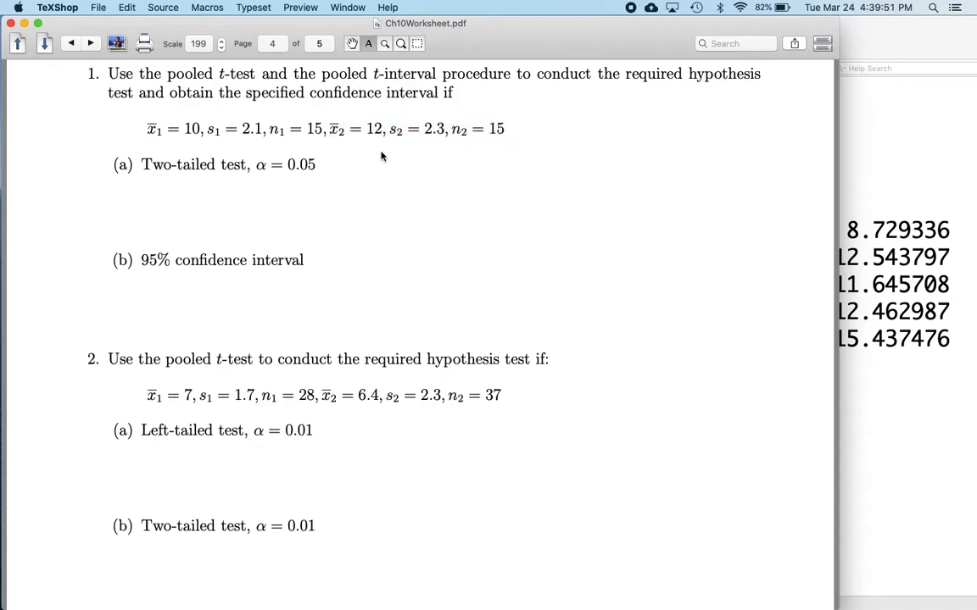
{"action": "left_click_drag", "start_coordinate": [382, 130], "coordinate": [332, 129]}
{"action": "left_click", "coordinate": [889, 325]}
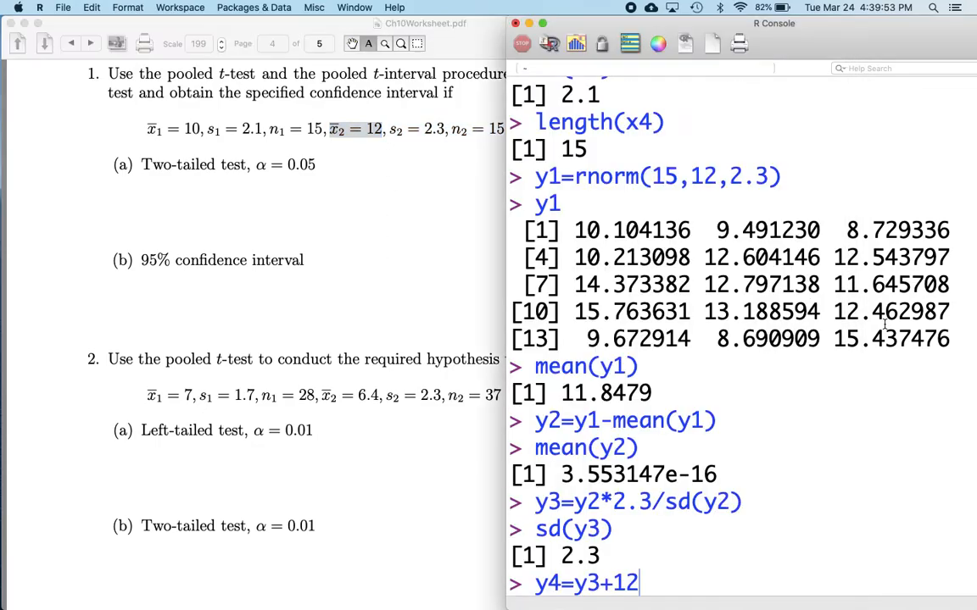
{"action": "key", "text": "Return"}
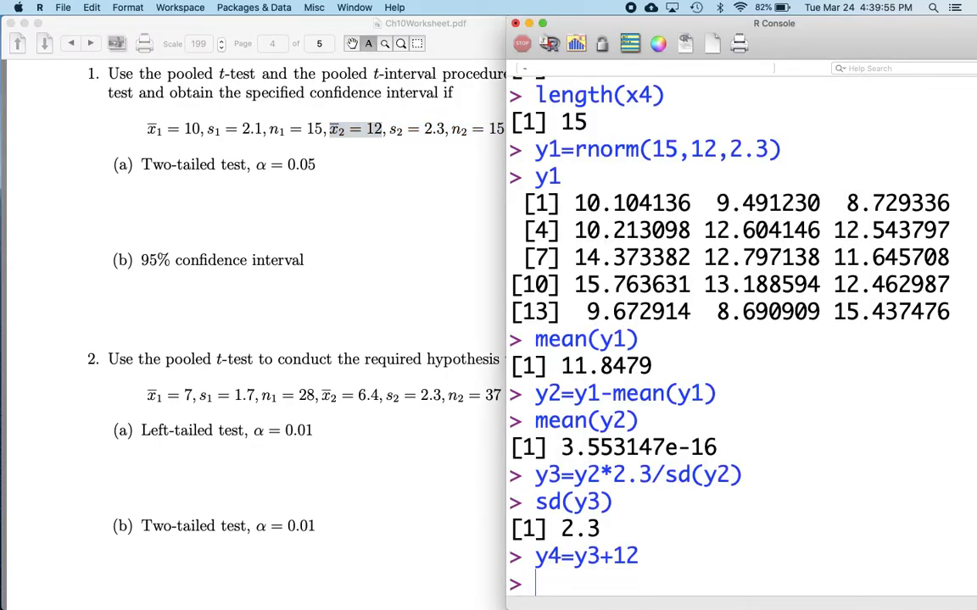
Run a two-sample t-test comparing x4 and y4 with t.test(x4,y4)
{"action": "type", "text": "t.test(x4,"}
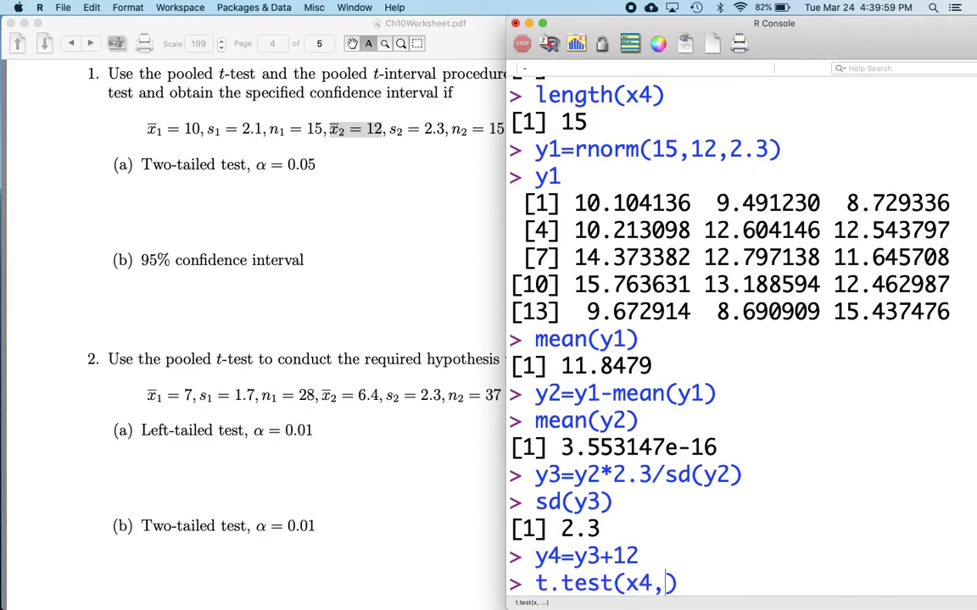
{"action": "type", "text": "y4"}
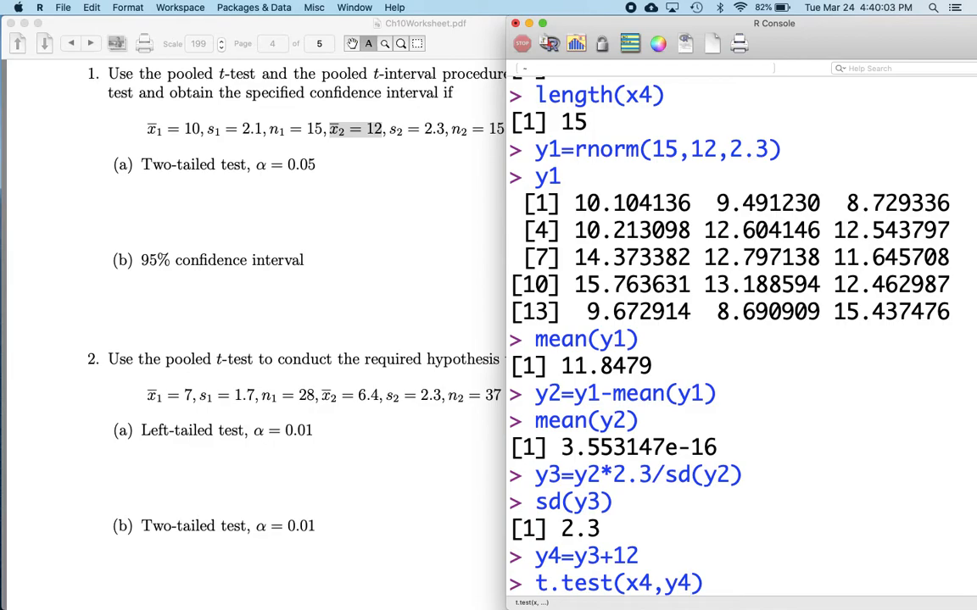
{"action": "key", "text": "Return"}
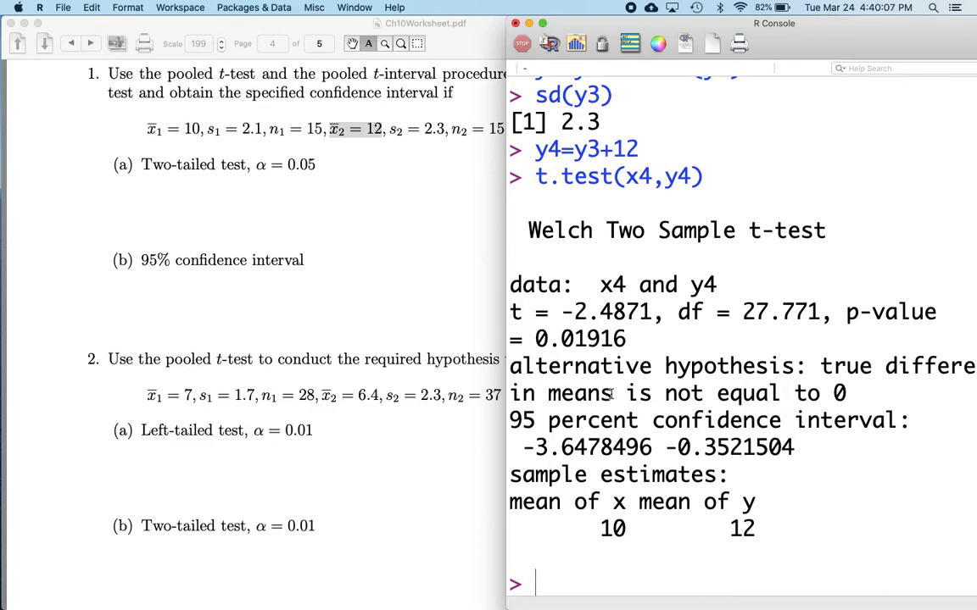
Examine the t statistic, the 95 percent confidence interval and the sample means in the test output
{"action": "left_click_drag", "start_coordinate": [653, 312], "coordinate": [577, 310]}
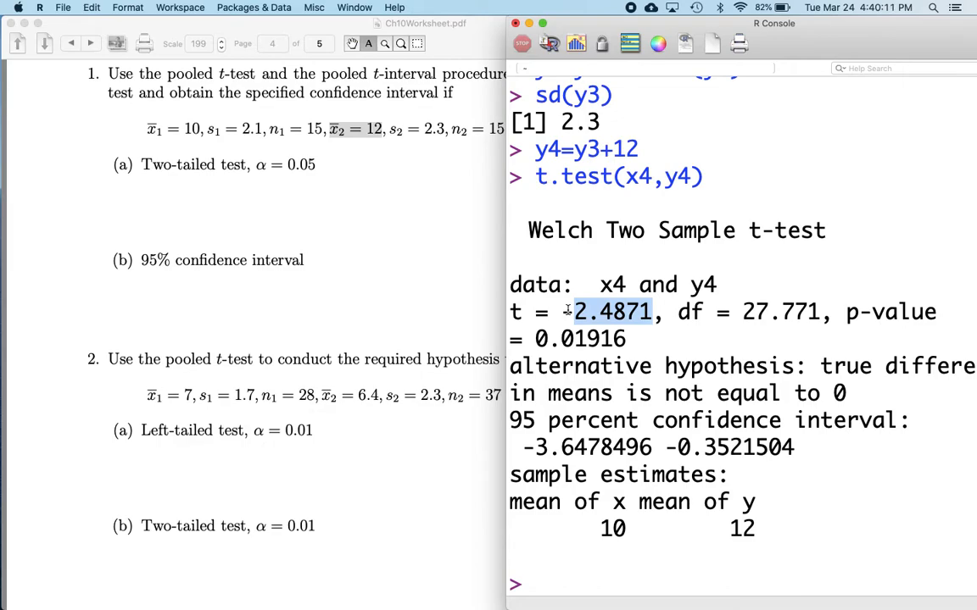
{"action": "left_click_drag", "start_coordinate": [566, 310], "coordinate": [561, 311]}
{"action": "left_click", "coordinate": [288, 328]}
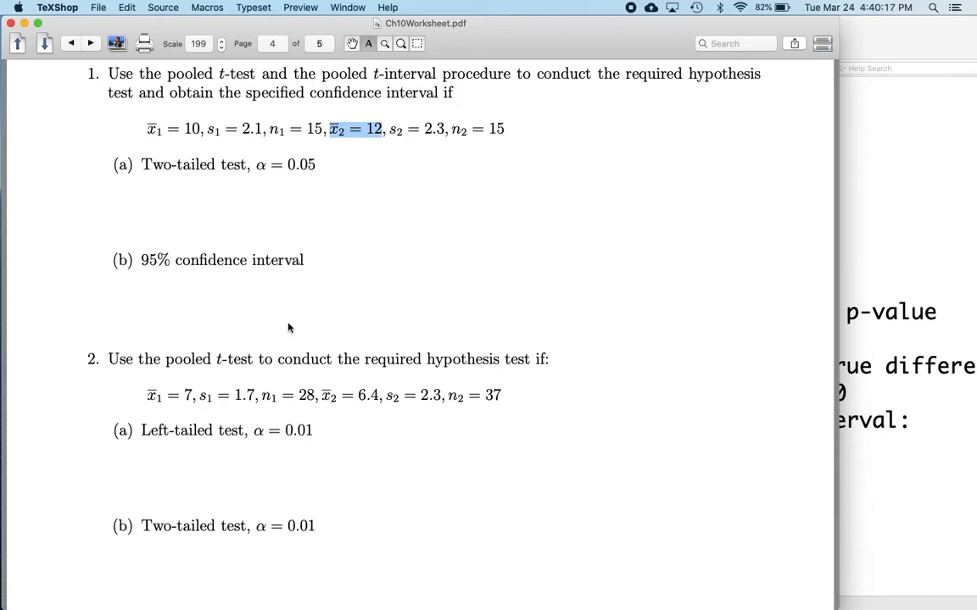
{"action": "left_click", "coordinate": [94, 231]}
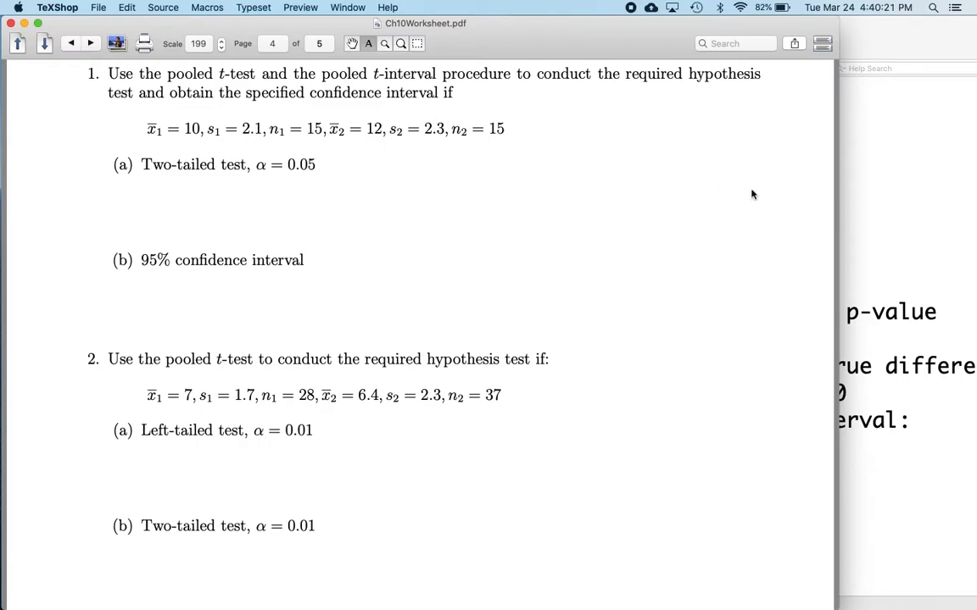
{"action": "left_click", "coordinate": [870, 216]}
{"action": "left_click", "coordinate": [689, 312]}
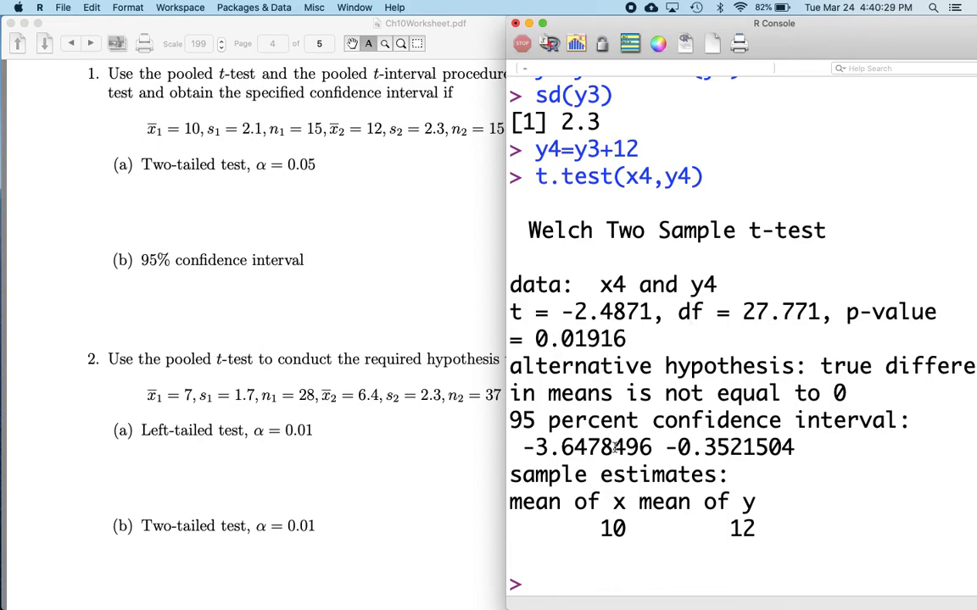
{"action": "left_click_drag", "start_coordinate": [795, 447], "coordinate": [503, 447]}
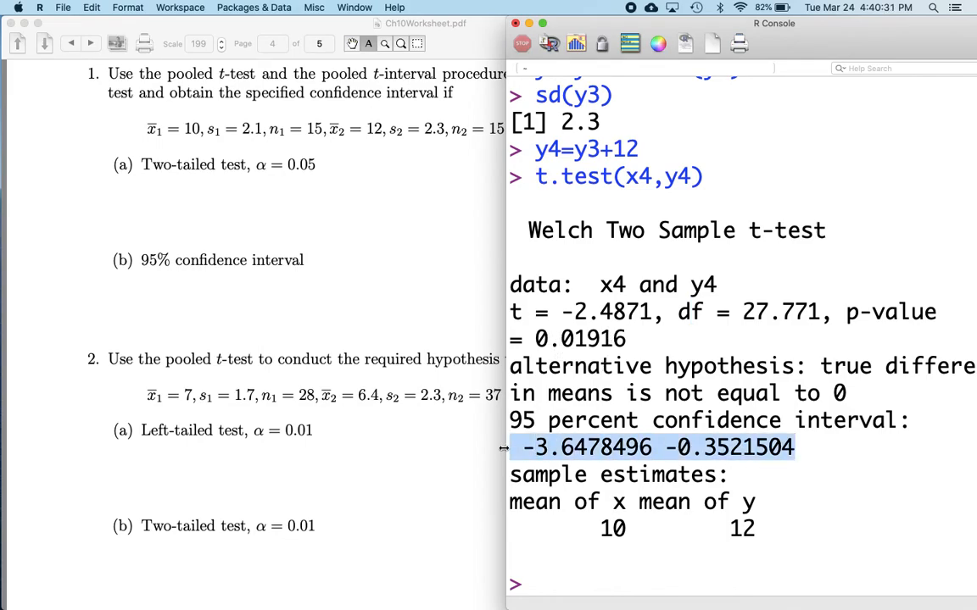
{"action": "left_click", "coordinate": [653, 527]}
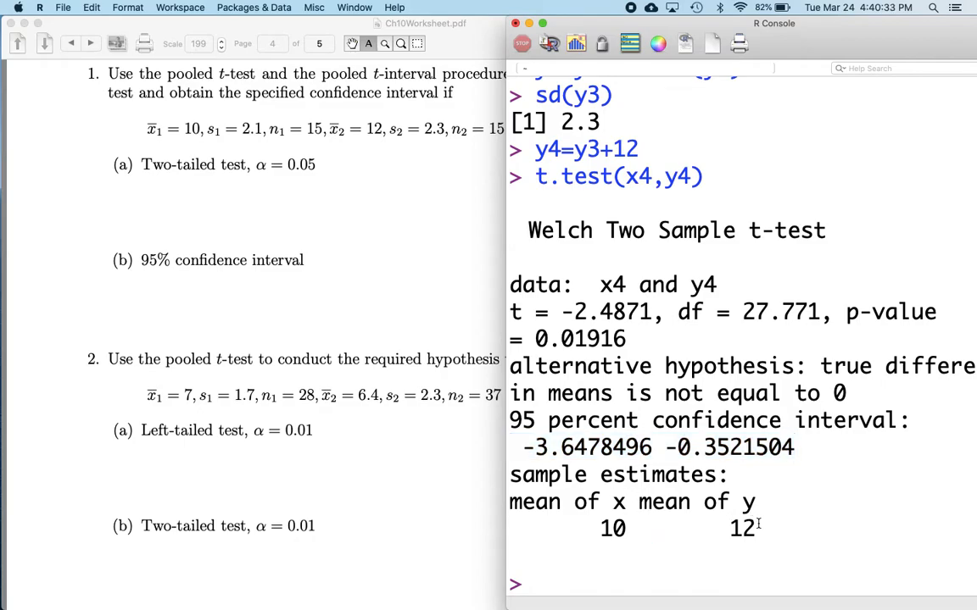
{"action": "left_click_drag", "start_coordinate": [599, 527], "coordinate": [756, 528]}
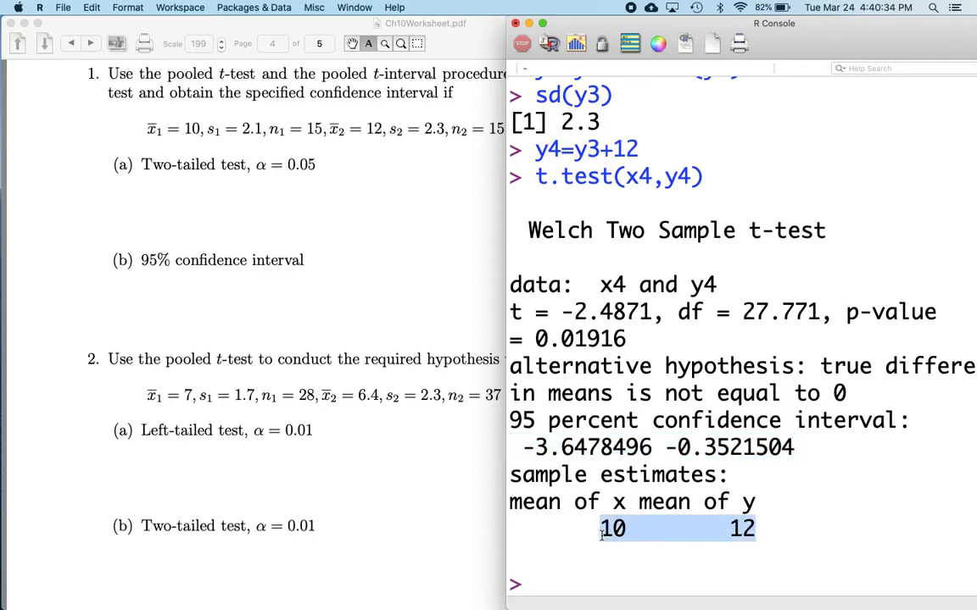
{"action": "left_click", "coordinate": [808, 455]}
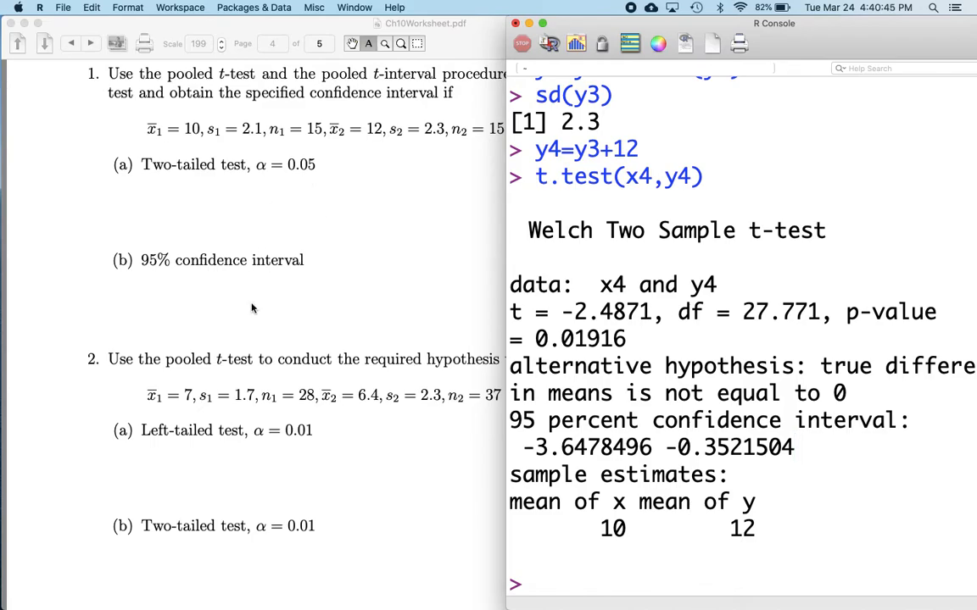
{"action": "left_click_drag", "start_coordinate": [801, 449], "coordinate": [523, 452]}
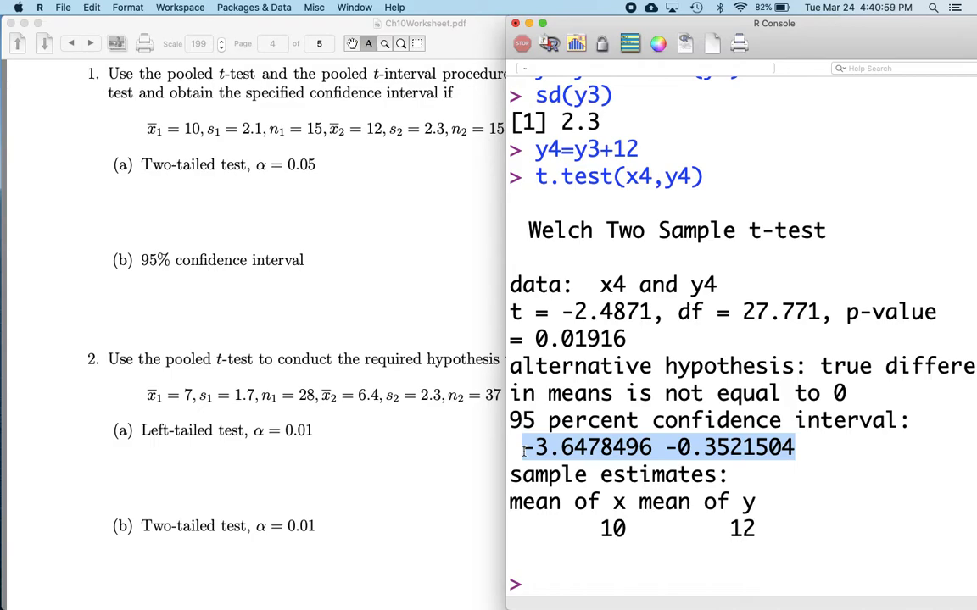
Run a pooled two-sample t-test on x4 and y4 with t.test(x4,y4,var.equal=TRUE)
{"action": "type", "text": "t.test("}
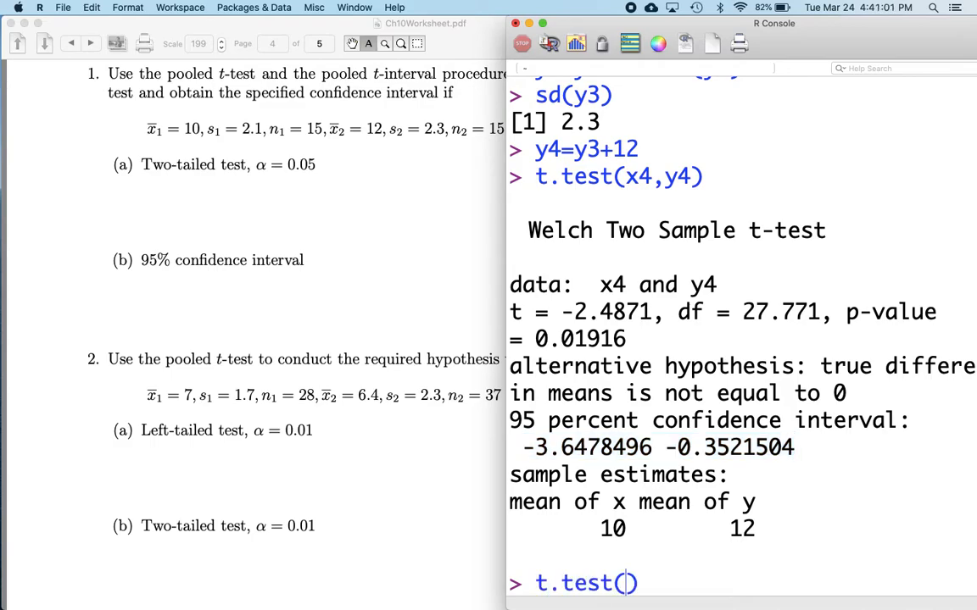
{"action": "type", "text": "x4,y4"}
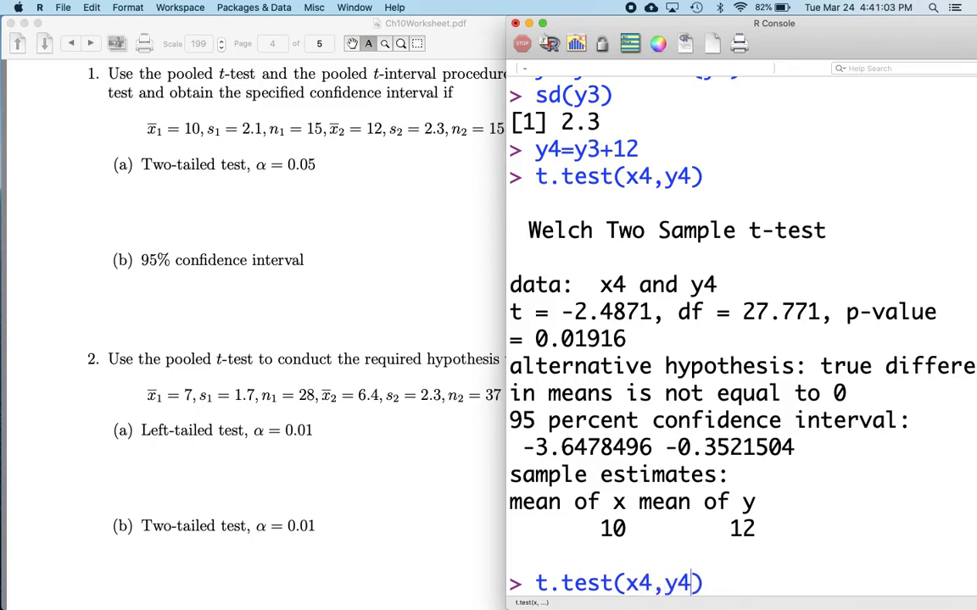
{"action": "type", "text": ",var.equal="}
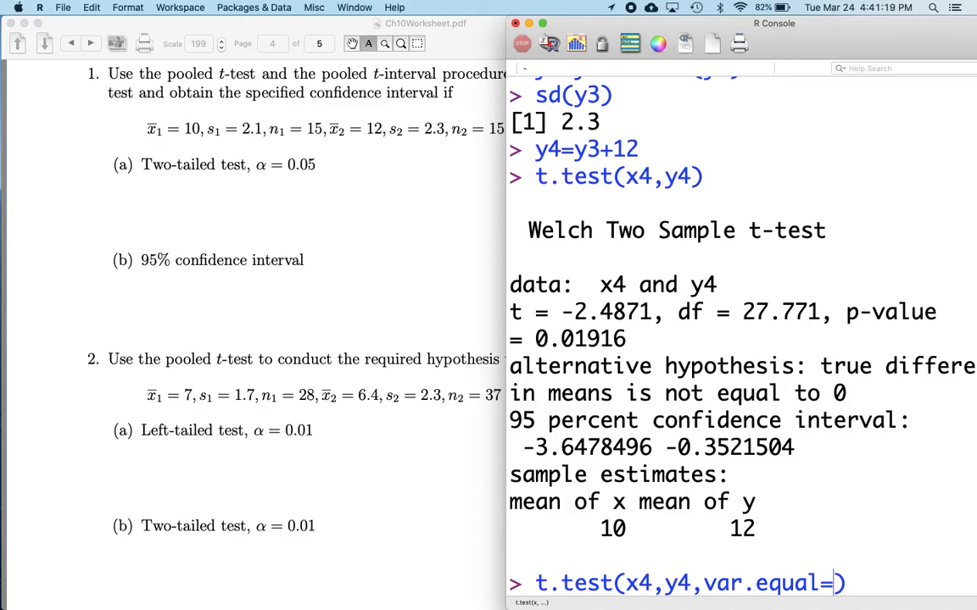
{"action": "type", "text": "TRUE"}
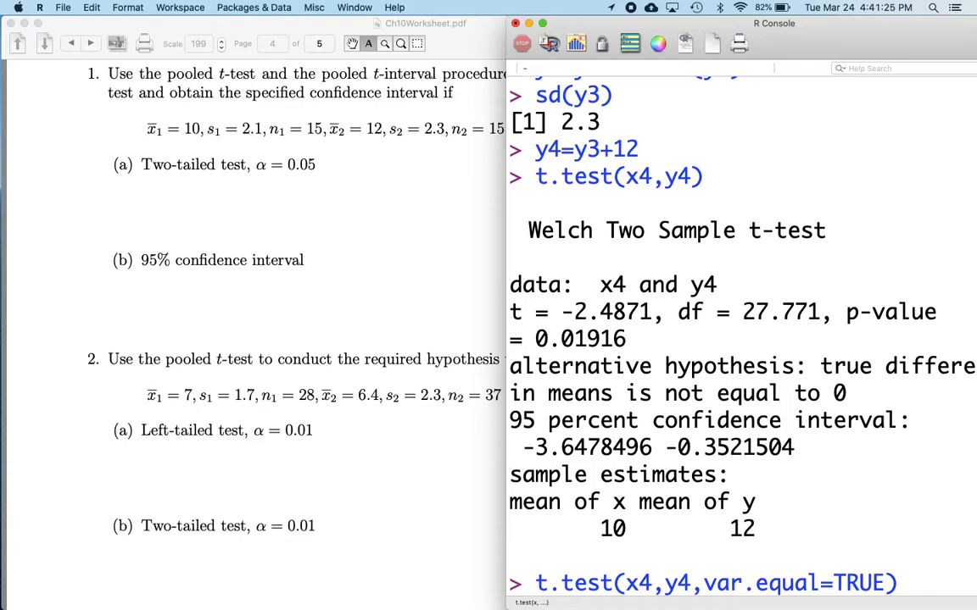
{"action": "key", "text": "Return"}
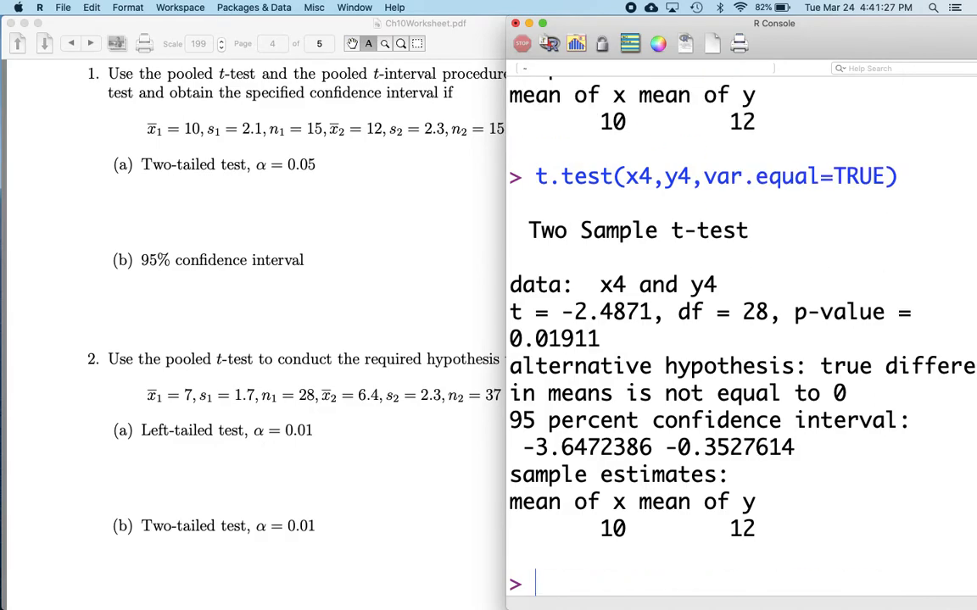
Compare the pooled test's degrees of freedom, p-value and confidence interval with the earlier Welch test output
{"action": "scroll", "coordinate": [629, 271], "scroll_direction": "up", "scroll_amount": 5}
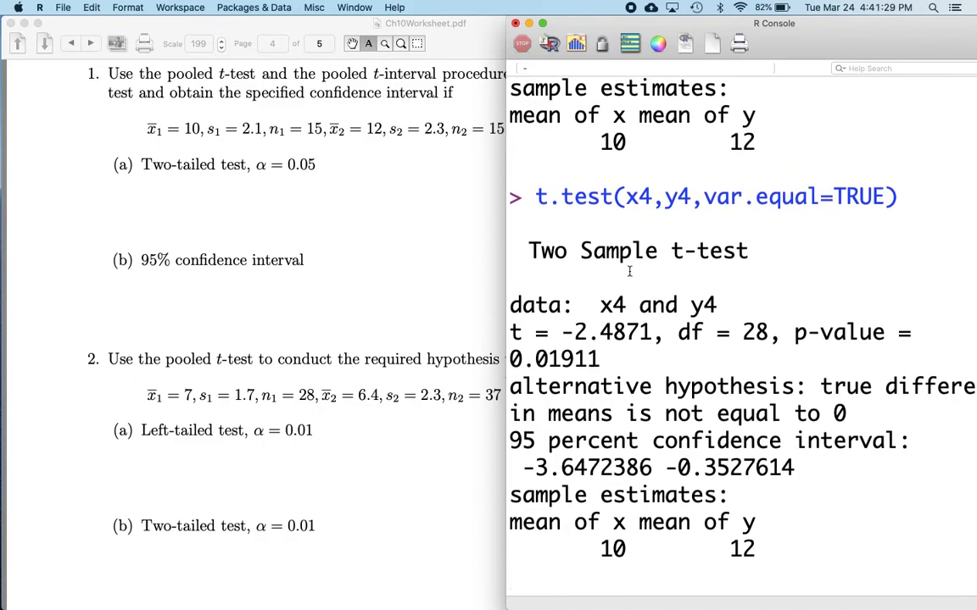
{"action": "scroll", "coordinate": [629, 272], "scroll_direction": "up", "scroll_amount": 4}
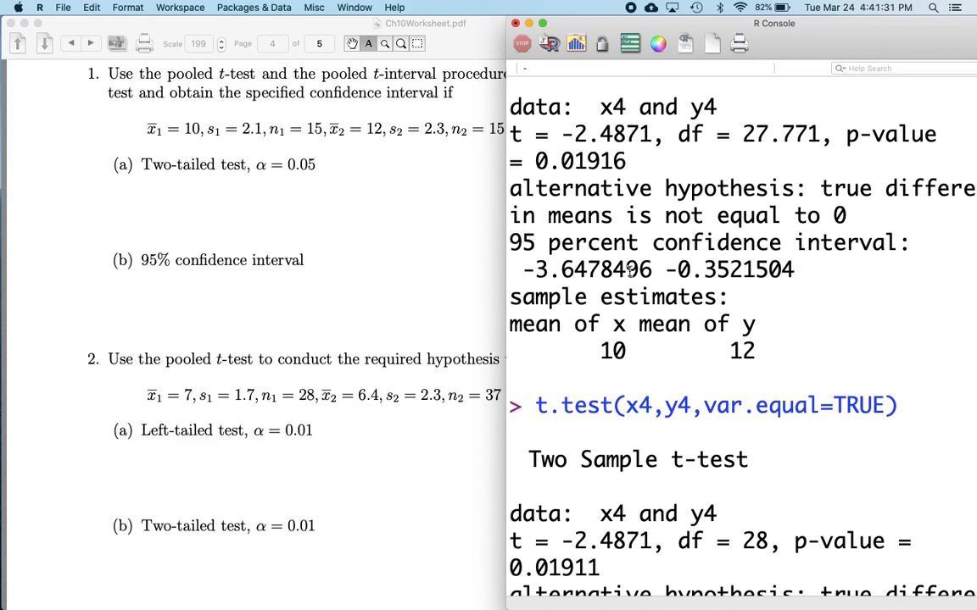
{"action": "left_click_drag", "start_coordinate": [768, 543], "coordinate": [689, 543]}
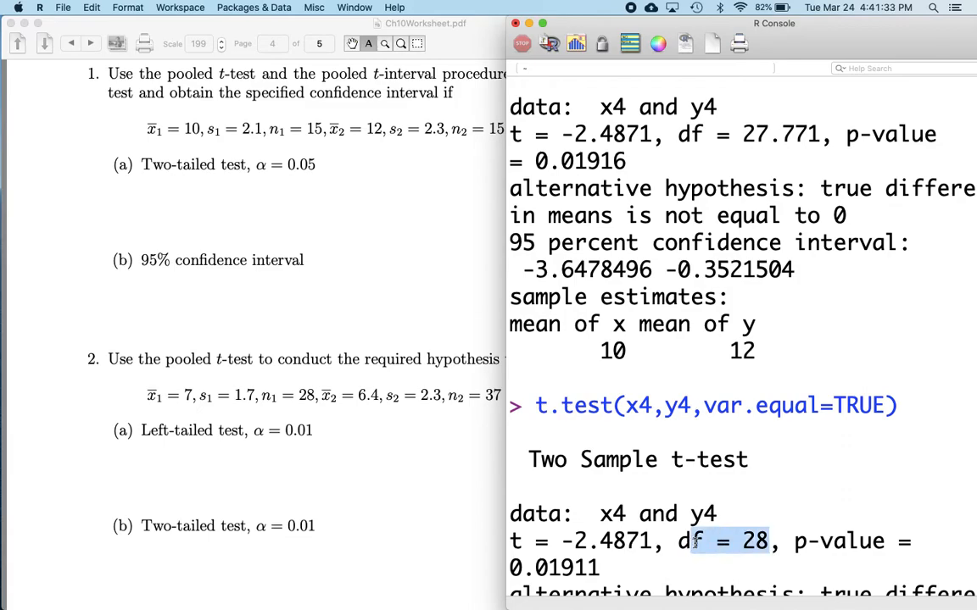
{"action": "left_click_drag", "start_coordinate": [604, 569], "coordinate": [592, 568]}
{"action": "scroll", "coordinate": [674, 552], "scroll_direction": "down", "scroll_amount": 6}
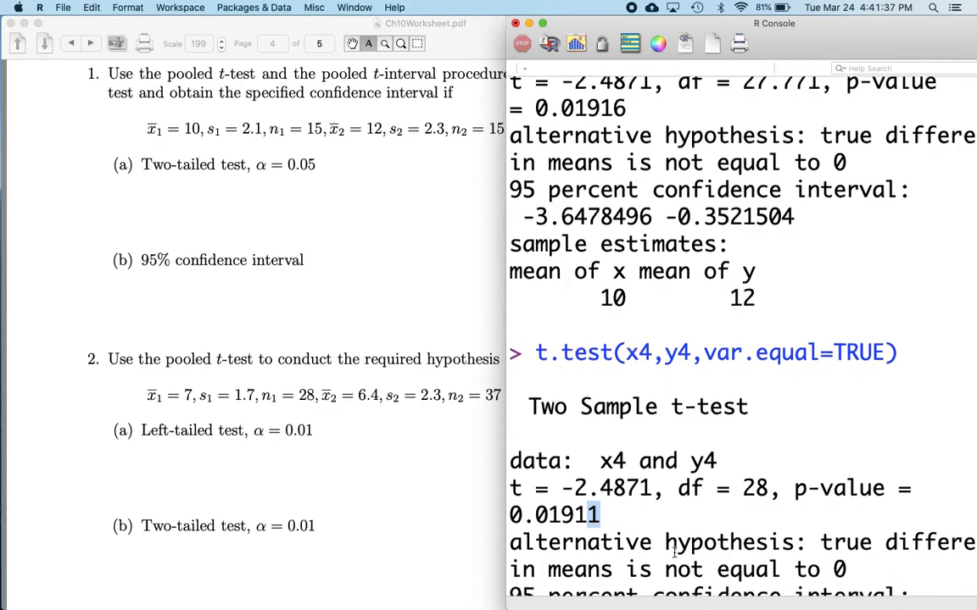
{"action": "scroll", "coordinate": [670, 549], "scroll_direction": "up", "scroll_amount": 3}
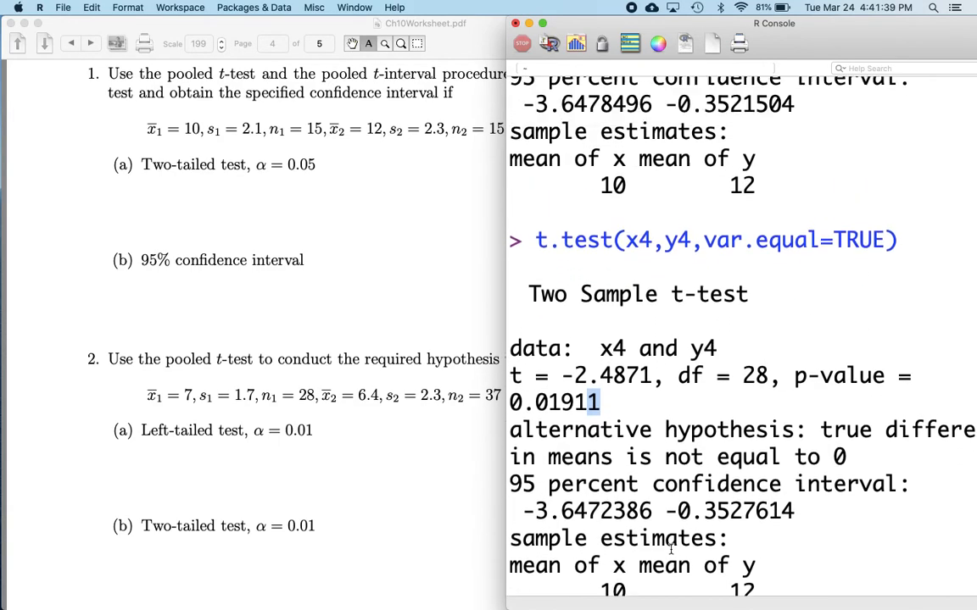
{"action": "left_click_drag", "start_coordinate": [796, 553], "coordinate": [523, 548]}
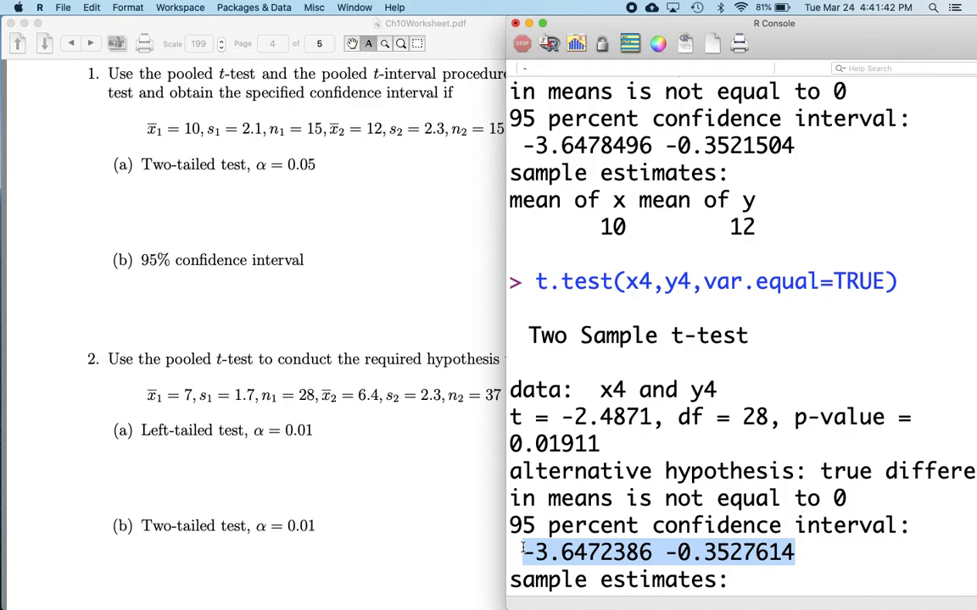
{"action": "left_click", "coordinate": [566, 553]}
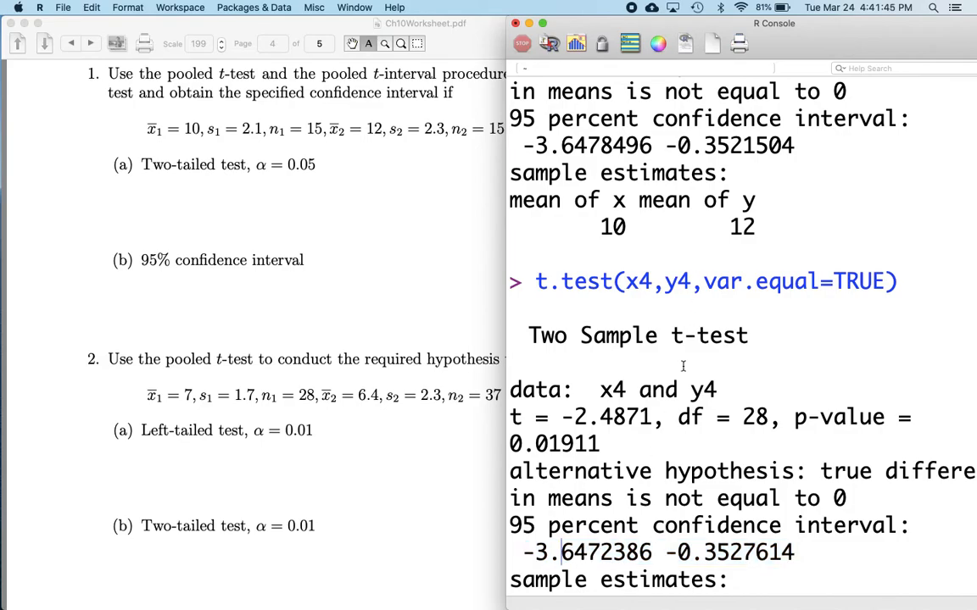